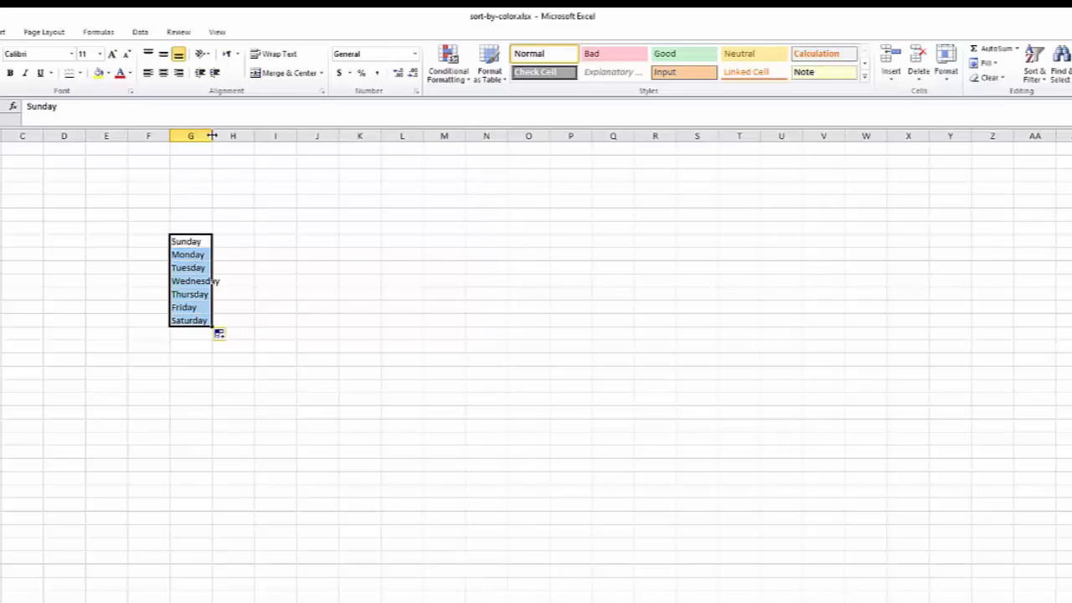
Widen column G to fit the weekday names and enter Sun in the cell beside Sunday.
double_click(212, 135)
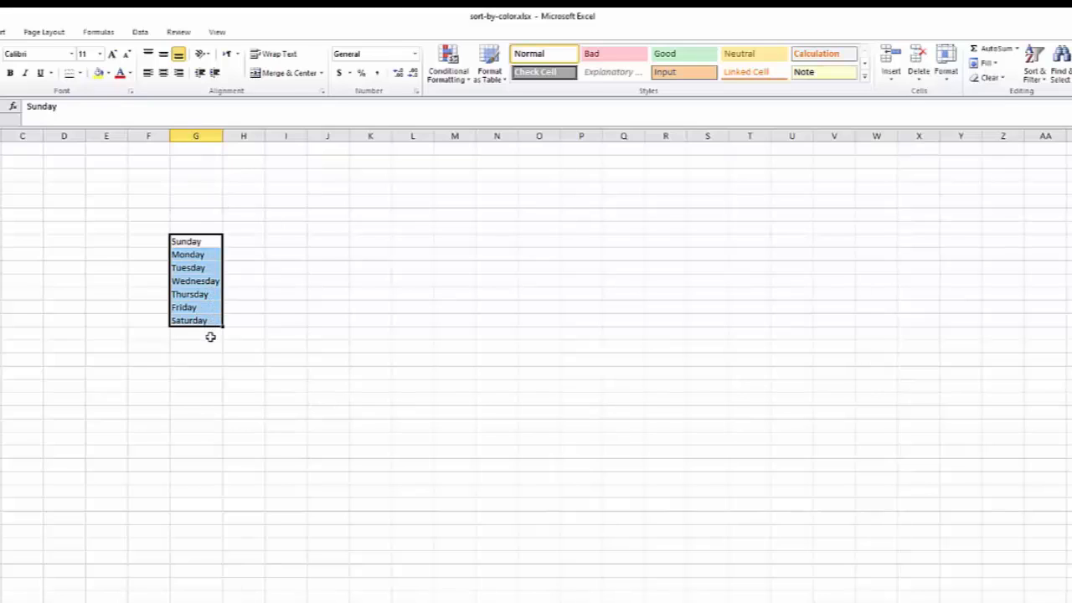
left_click(240, 242)
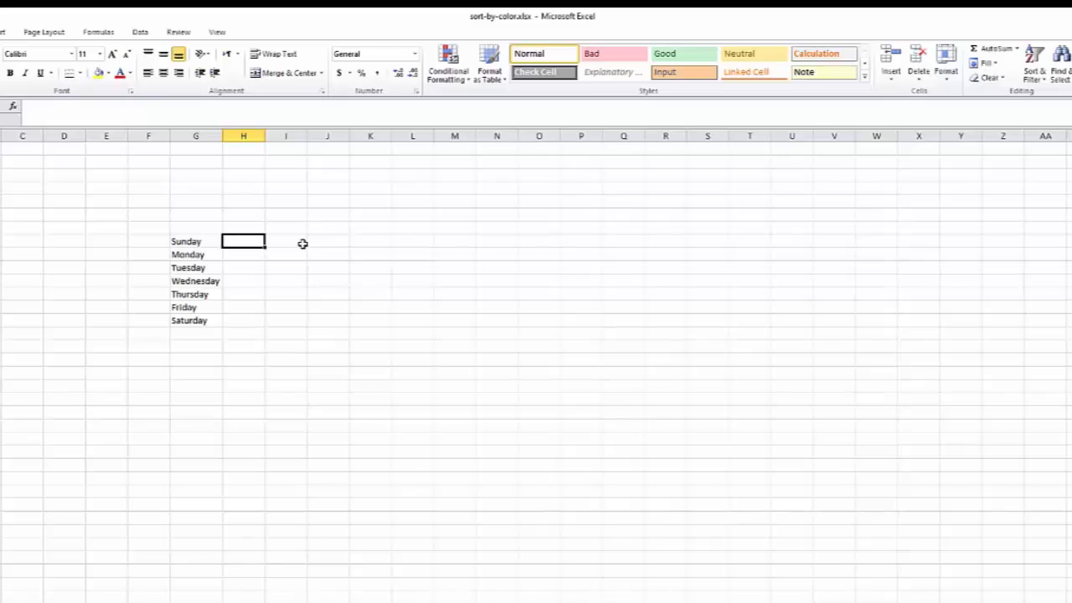
type("S")
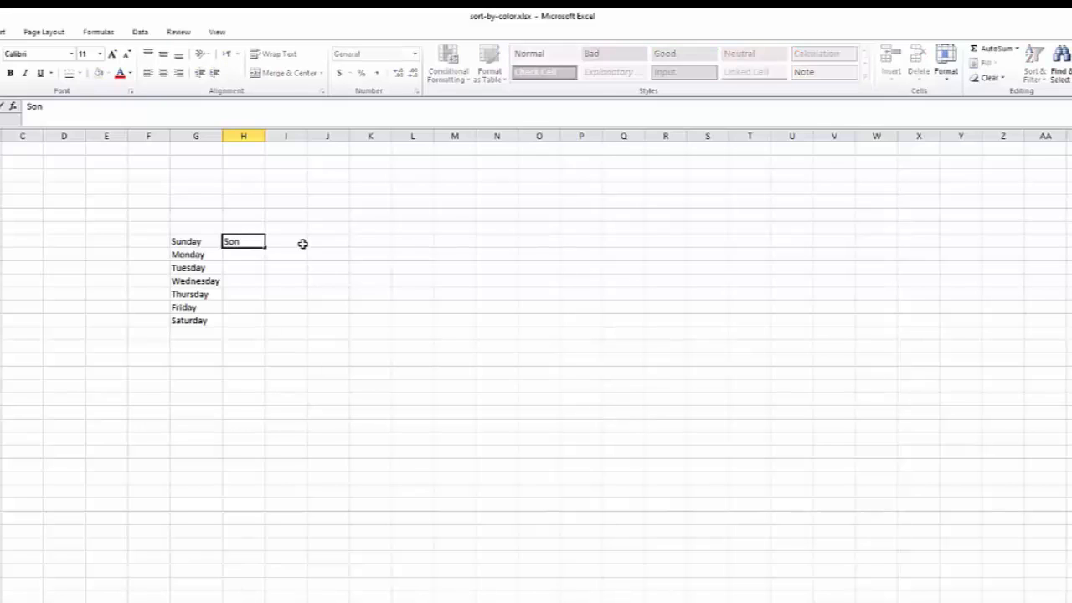
type("on")
key("Return")
left_click(246, 244)
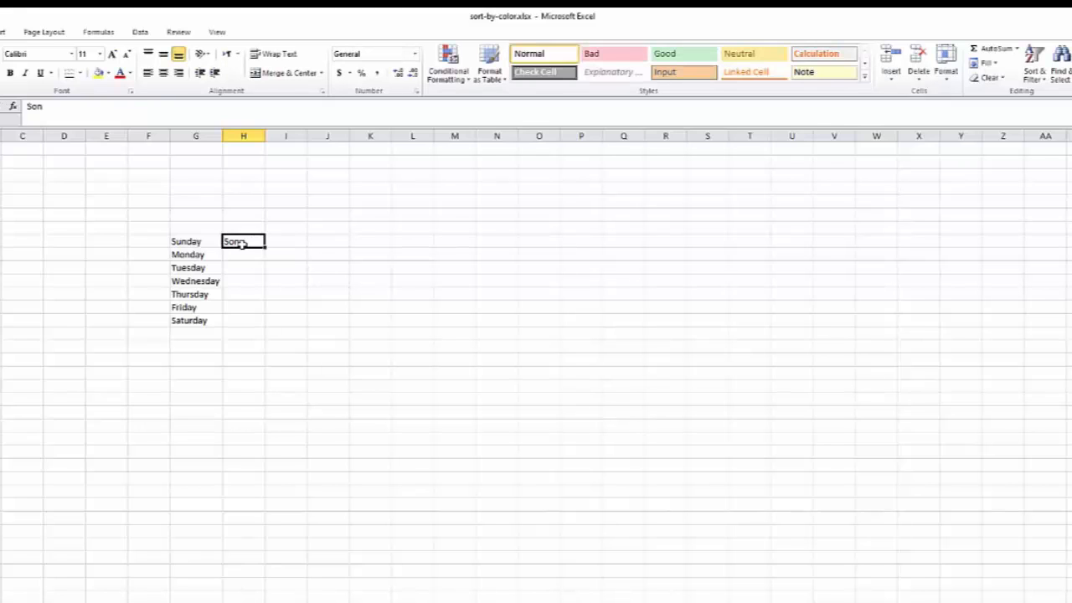
left_click_drag(265, 255, 264, 247)
key("BackSpace")
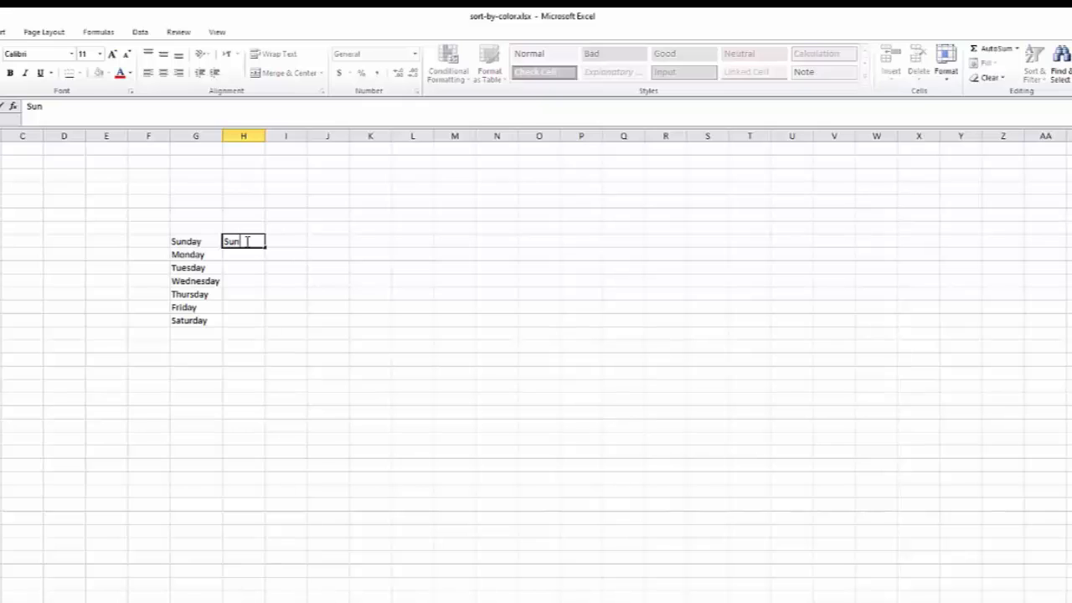
key("Return")
left_click(251, 242)
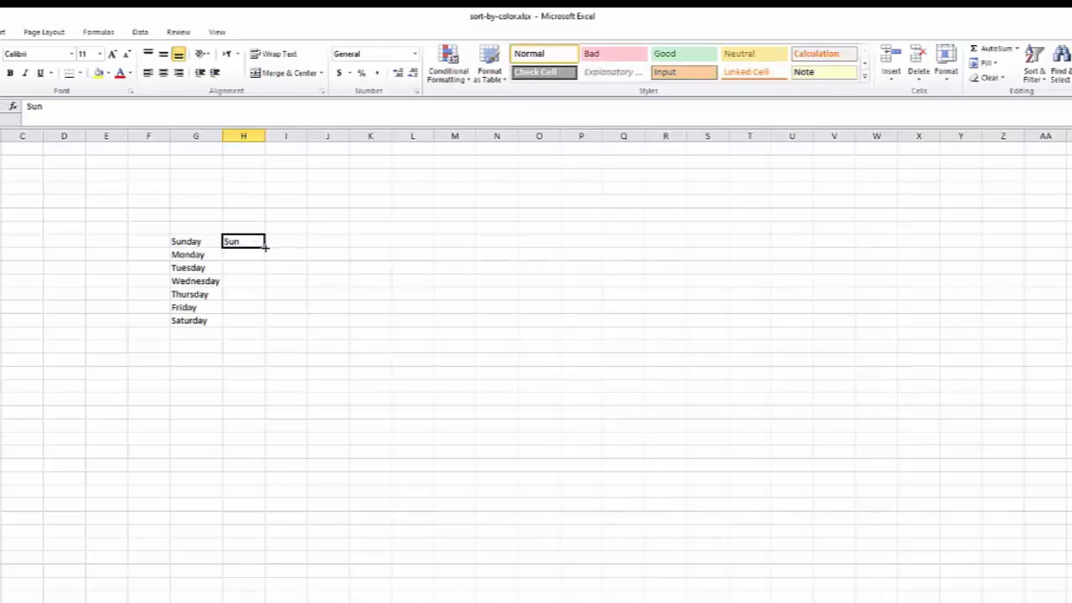
AutoFill the abbreviated weekday names from Sun down to the Saturday row.
left_click_drag(265, 246, 260, 311)
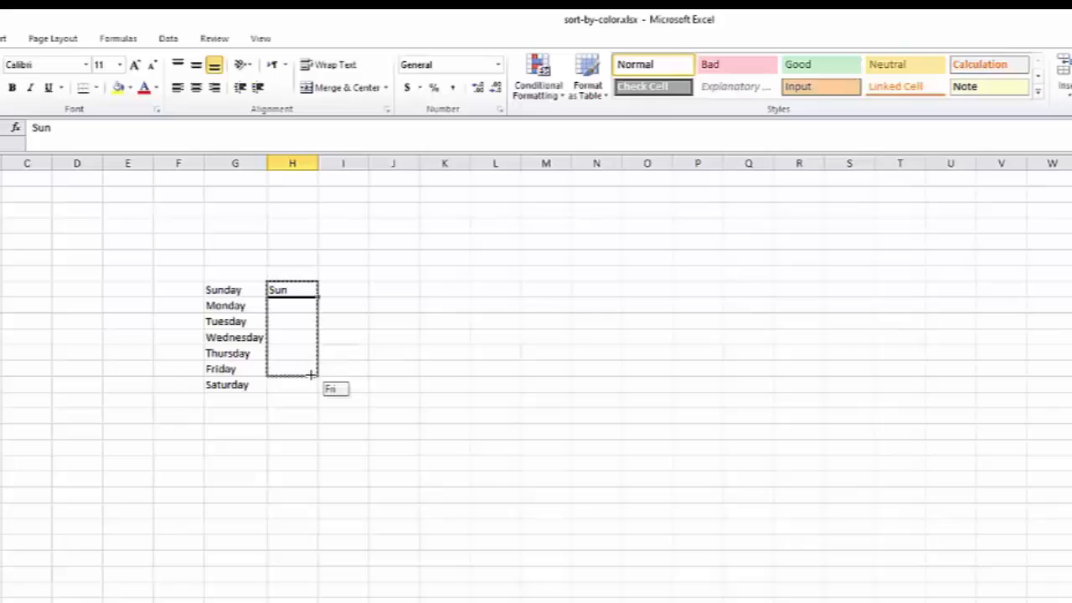
left_click_drag(311, 375, 311, 390)
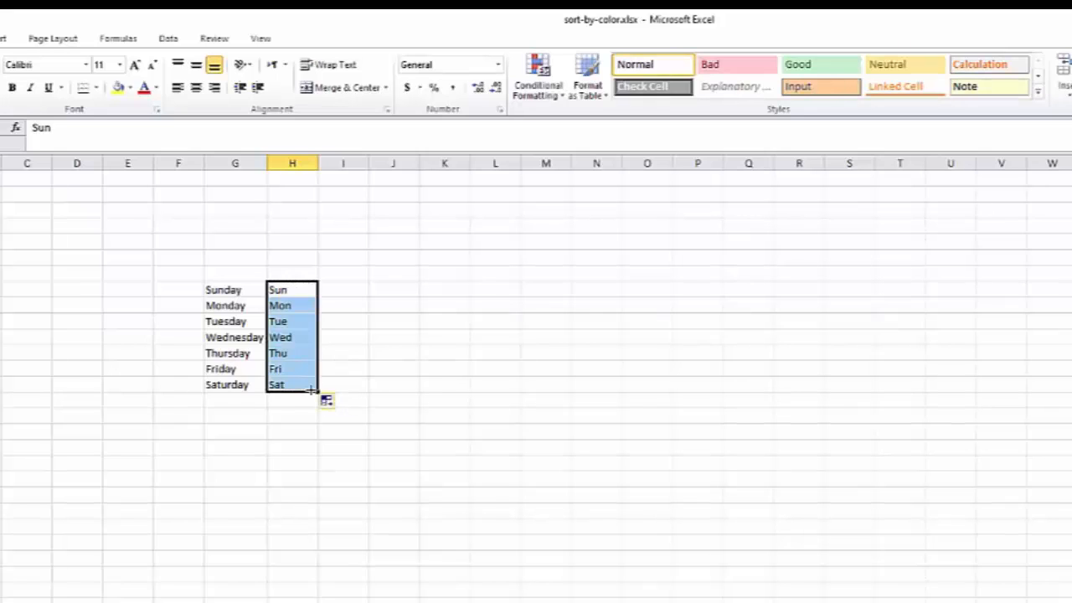
left_click(345, 305)
Enter Jan in column I beside Sun and AutoFill the months down to Jul.
double_click(347, 288)
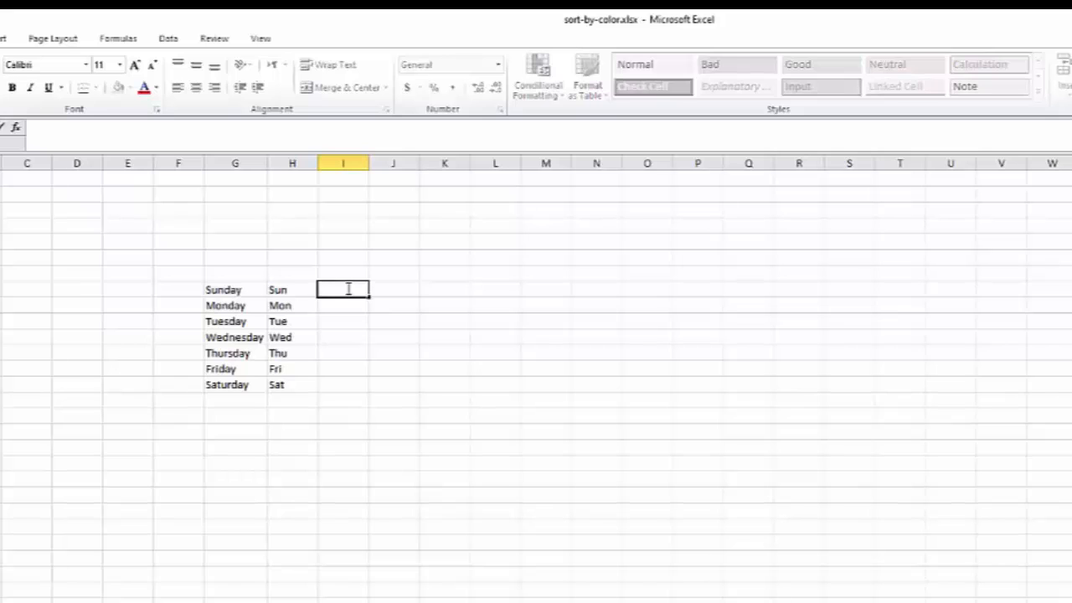
type("Jan")
key("Return")
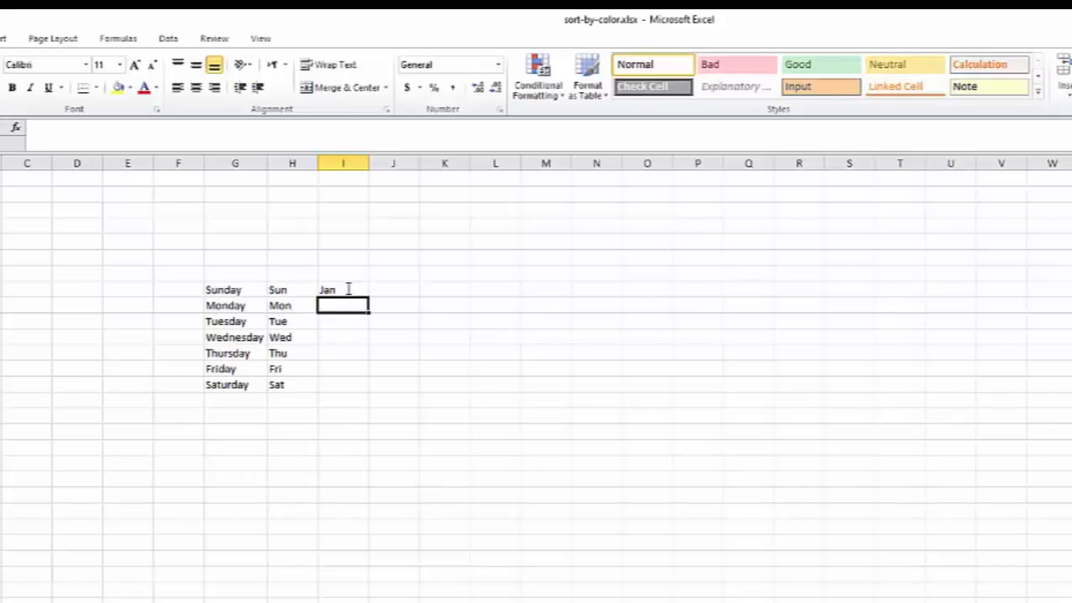
left_click(348, 288)
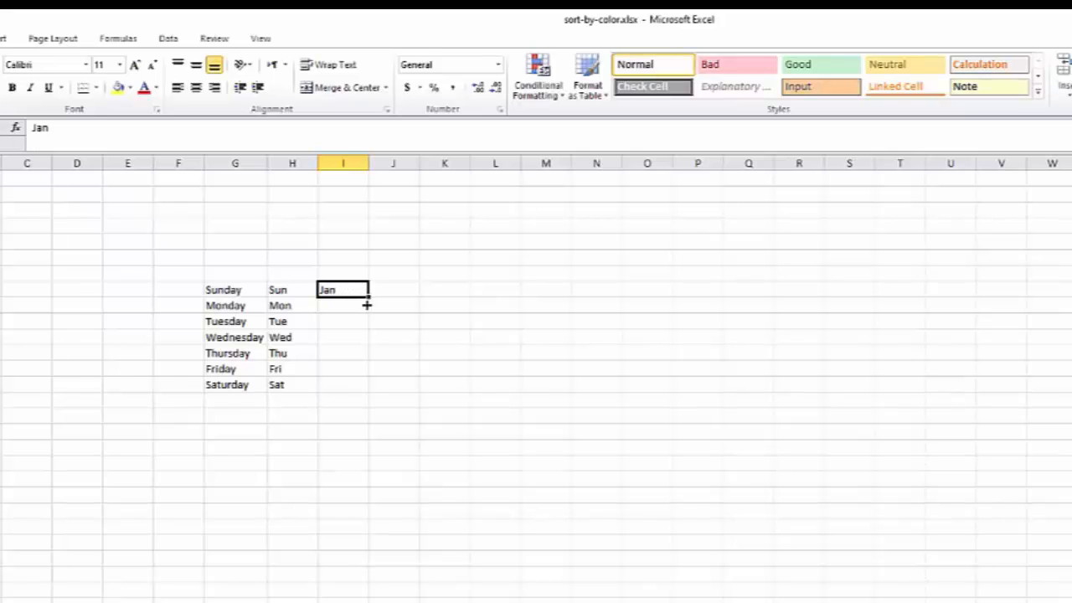
left_click_drag(366, 306, 371, 390)
left_click(397, 287)
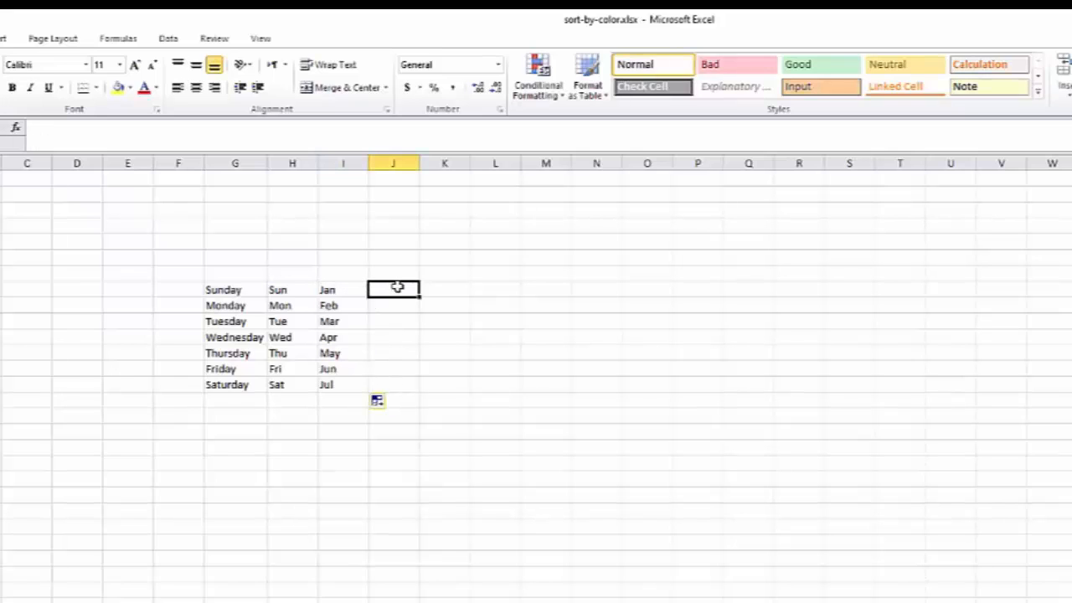
Enter Januray in column J and fill it down to the Saturday row.
double_click(398, 287)
type("Janur")
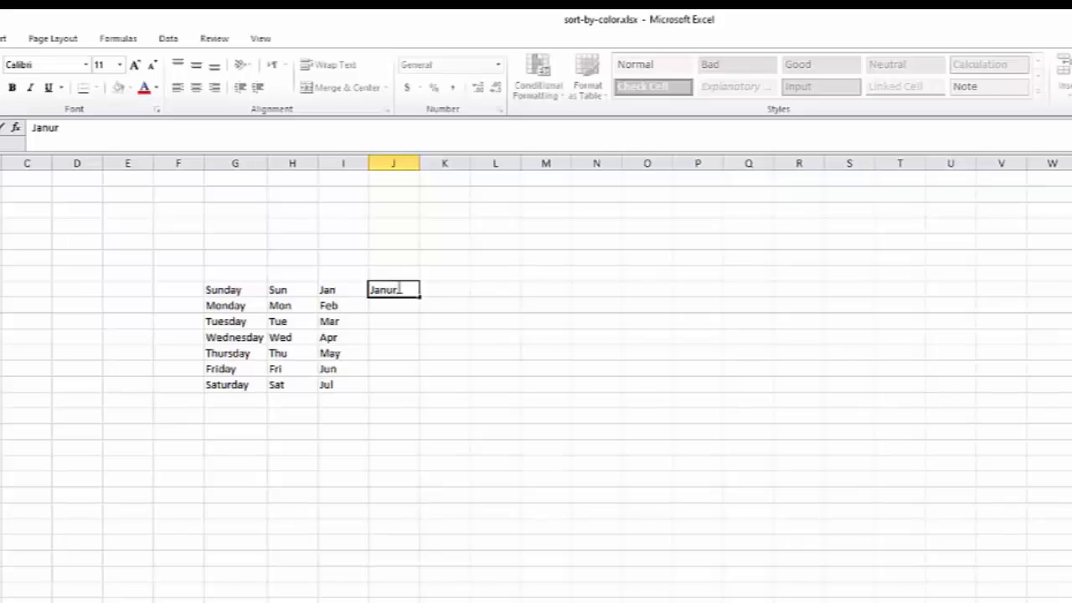
type("ay")
key("ctrl+Return")
left_click_drag(419, 297, 419, 390)
left_click(404, 305)
Enter 1 in column L and fill it down to the Saturday row.
left_click(478, 287)
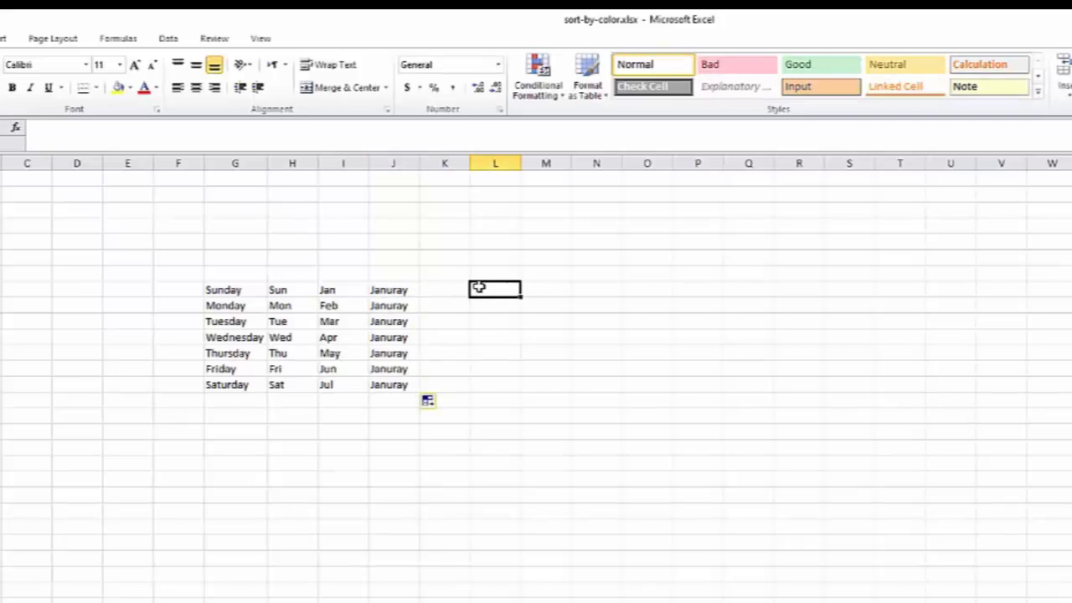
type("1")
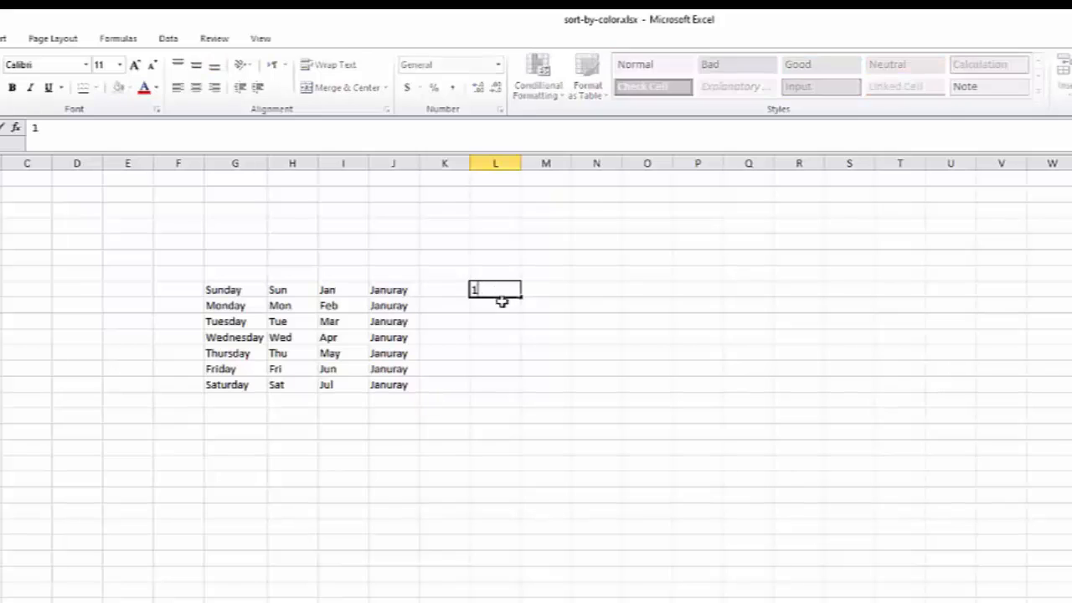
key("Return")
left_click(512, 293)
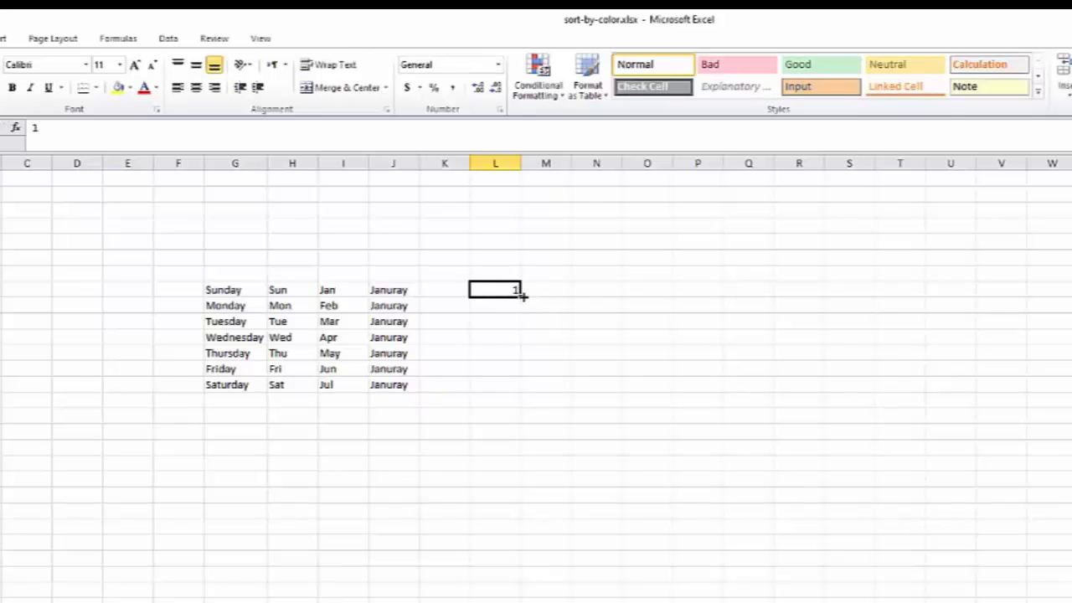
left_click_drag(521, 295, 524, 393)
Enter 1 and 2 in column M and AutoFill the series down to 7.
left_click(565, 388)
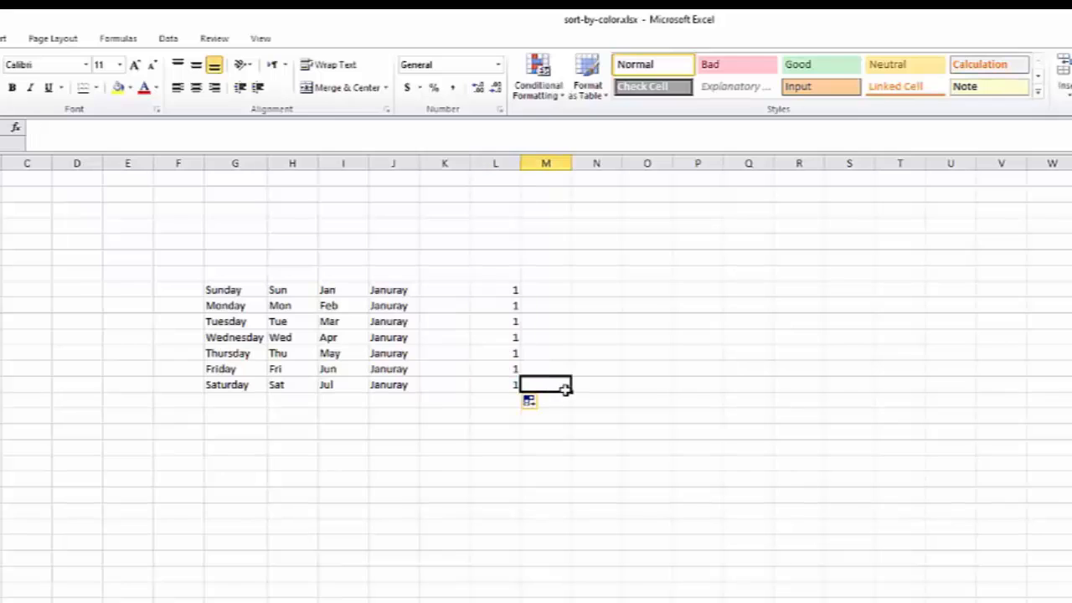
left_click(564, 290)
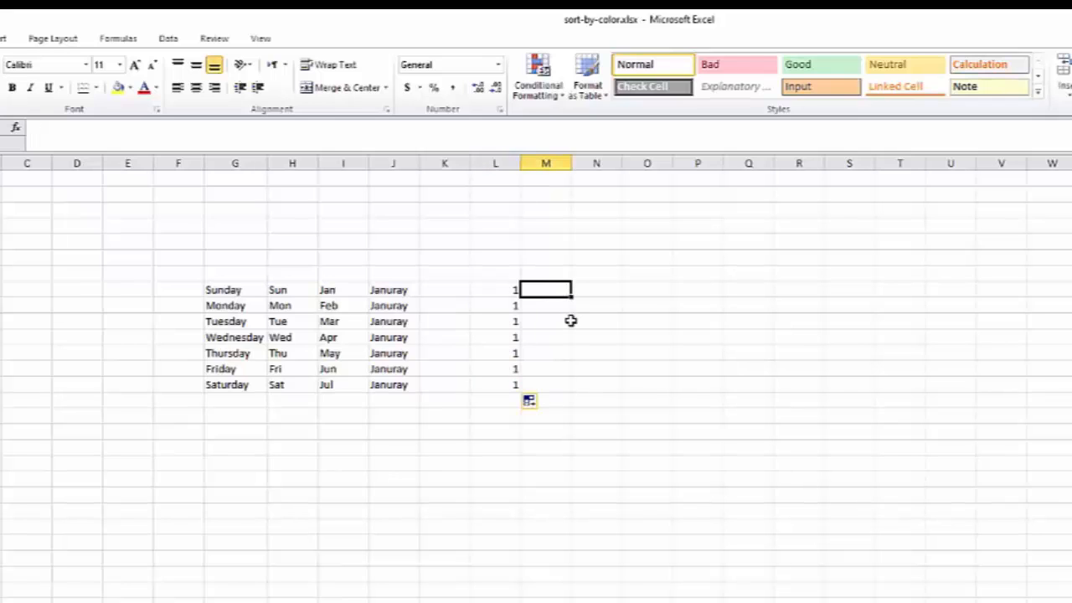
type("1")
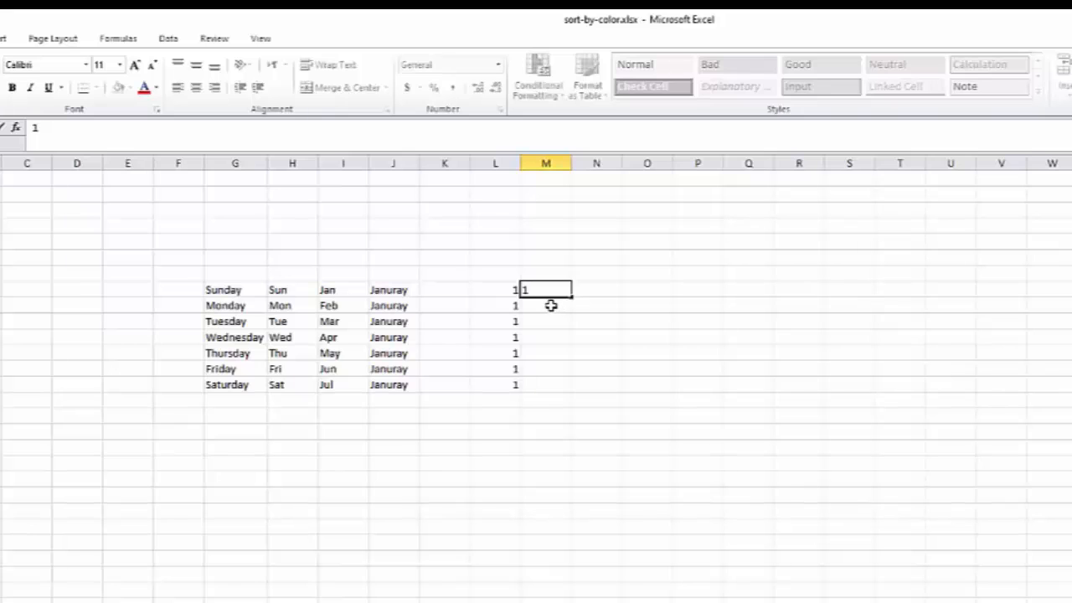
key("Return")
type("2")
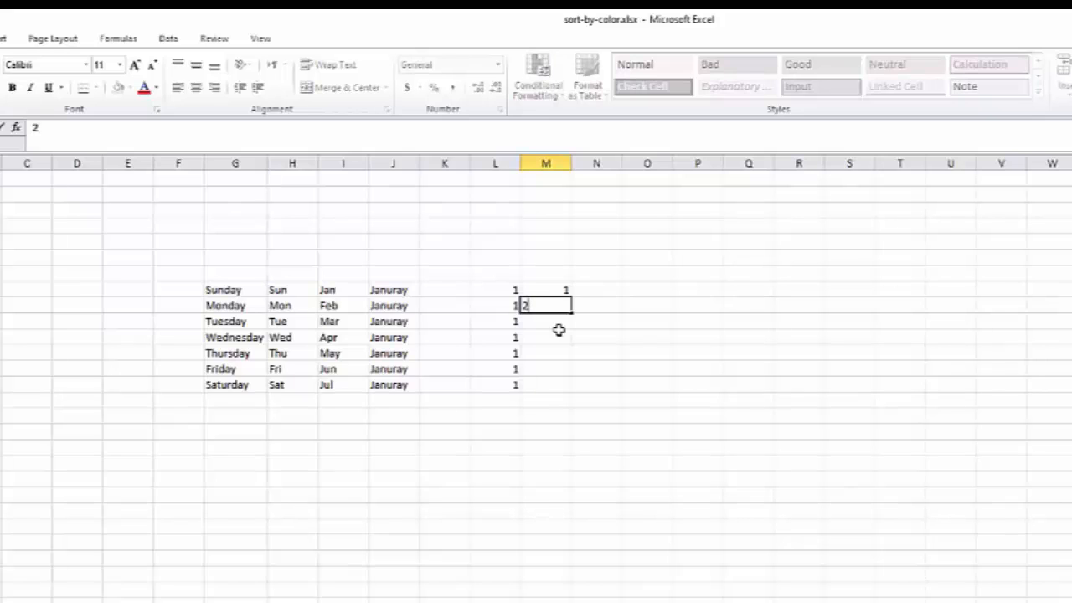
left_click(559, 330)
left_click(568, 288)
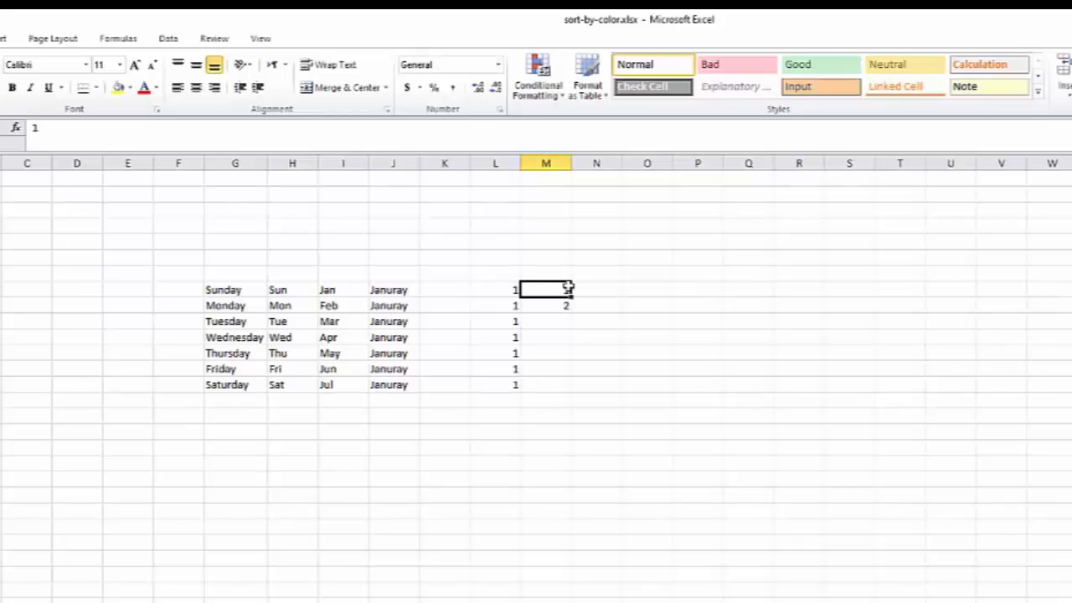
left_click_drag(567, 287, 569, 303)
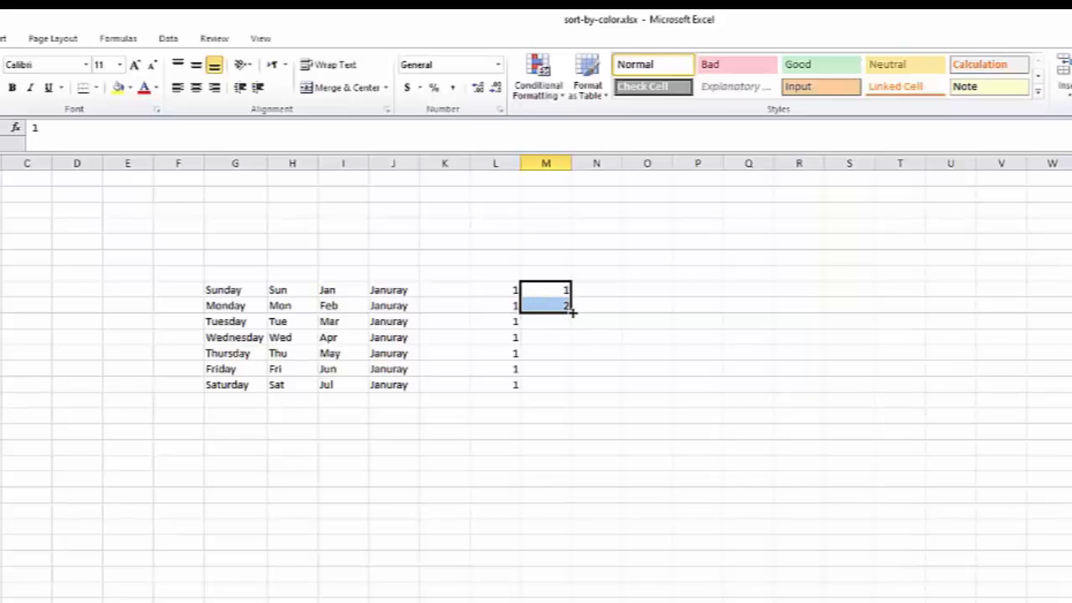
left_click_drag(573, 317, 575, 392)
Enter 5 and 10 in column N and AutoFill the series down to 35.
left_click(608, 291)
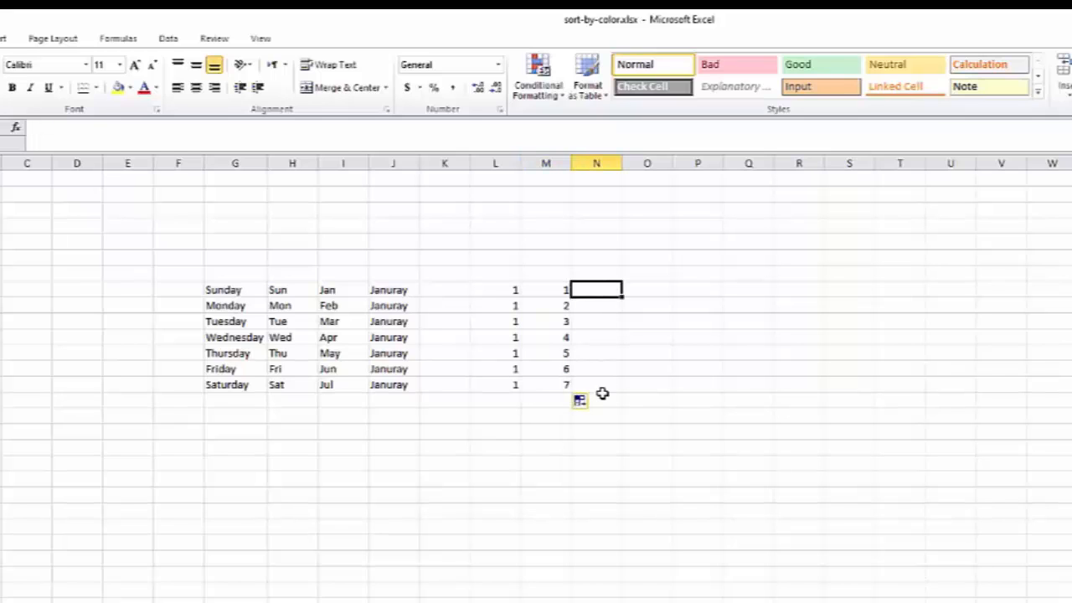
type("5")
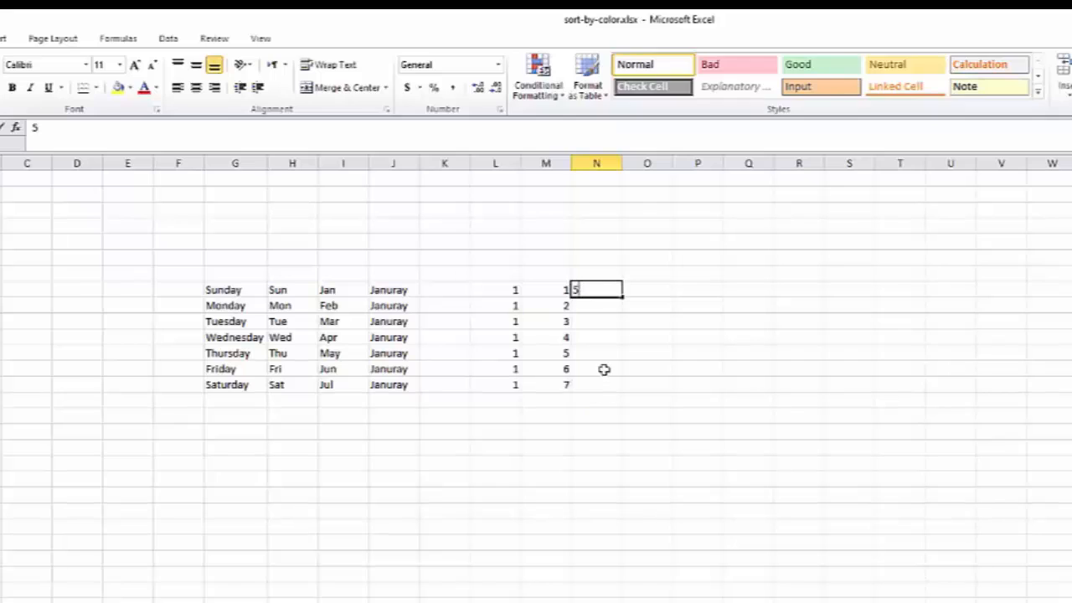
left_click(599, 310)
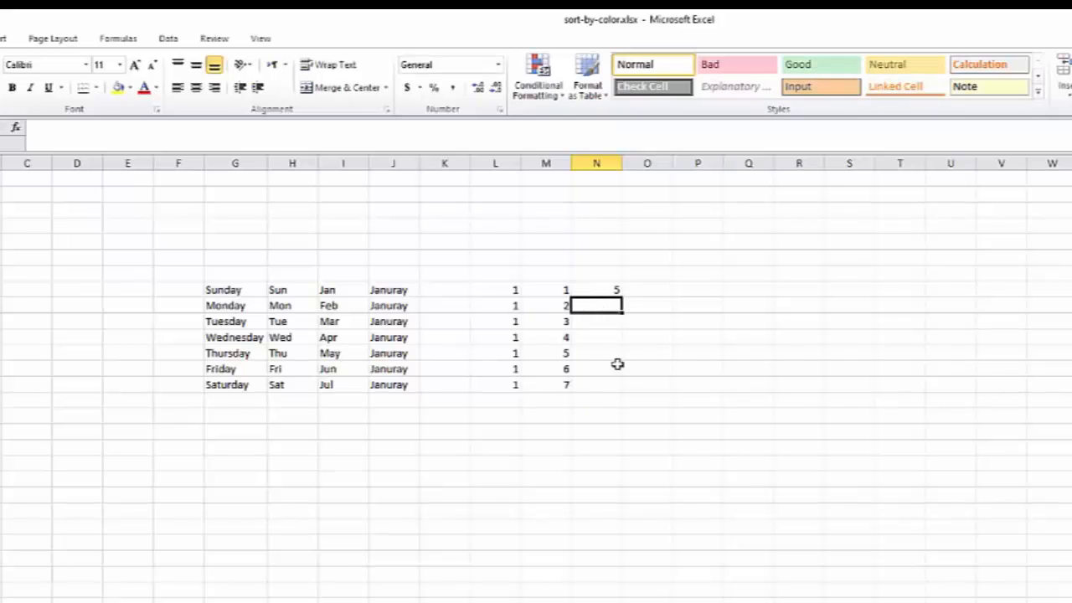
type("1")
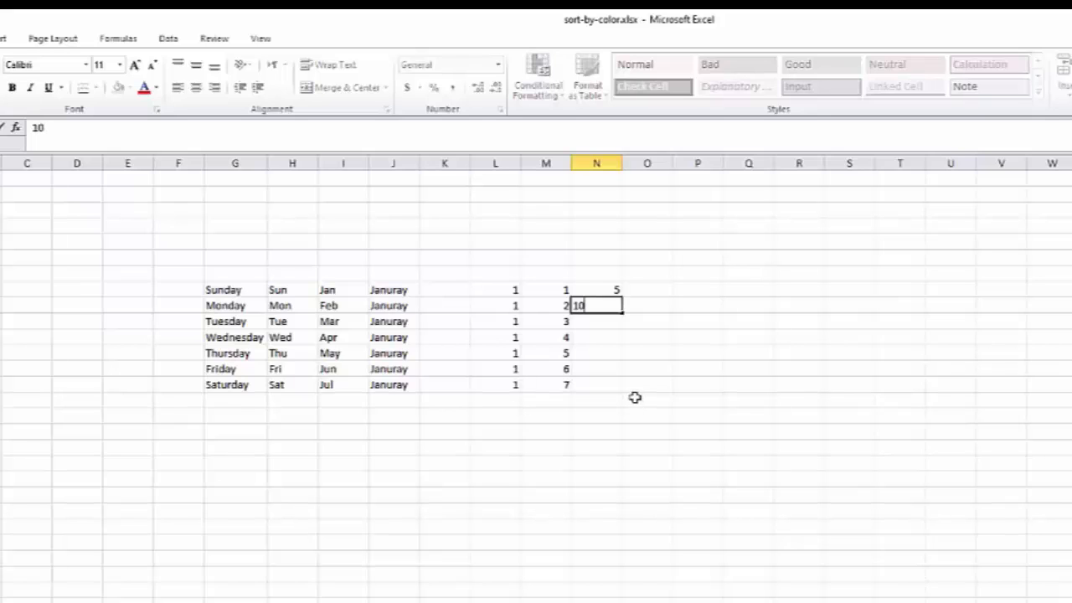
type("0")
key("Return")
left_click_drag(591, 290, 589, 304)
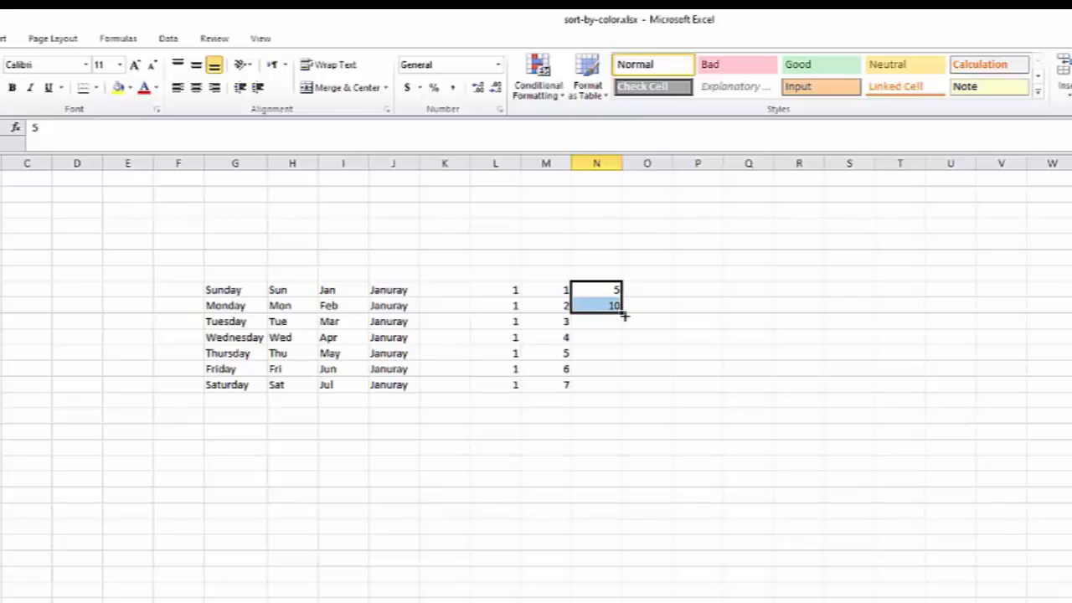
left_click_drag(624, 330, 633, 387)
Enter 1 and 2 in column P and extend the series upward to -3 and downward to 7.
left_click(647, 353)
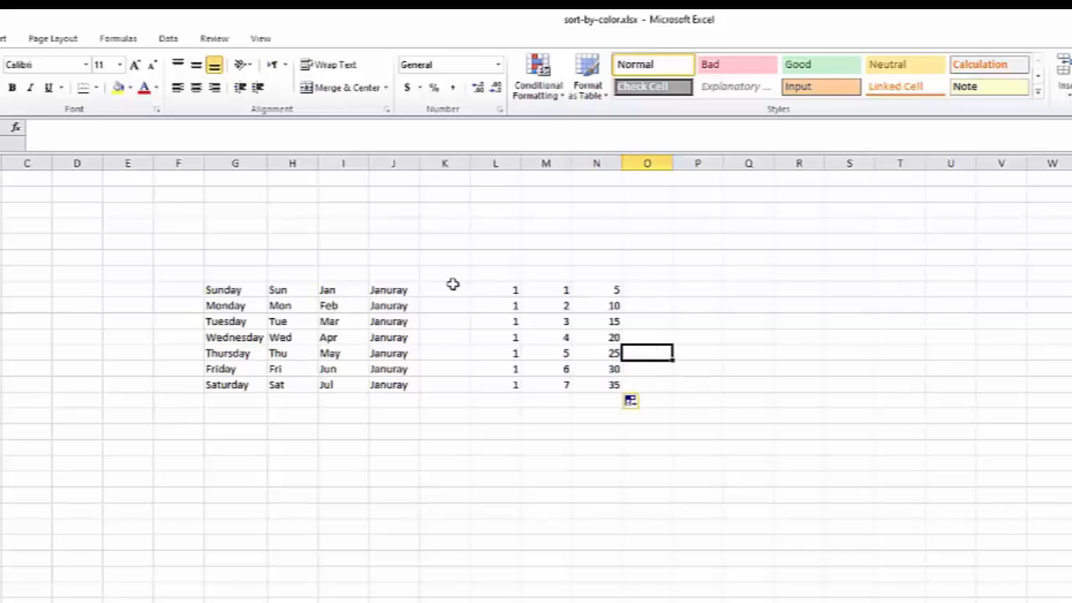
left_click(493, 287)
left_click(684, 299)
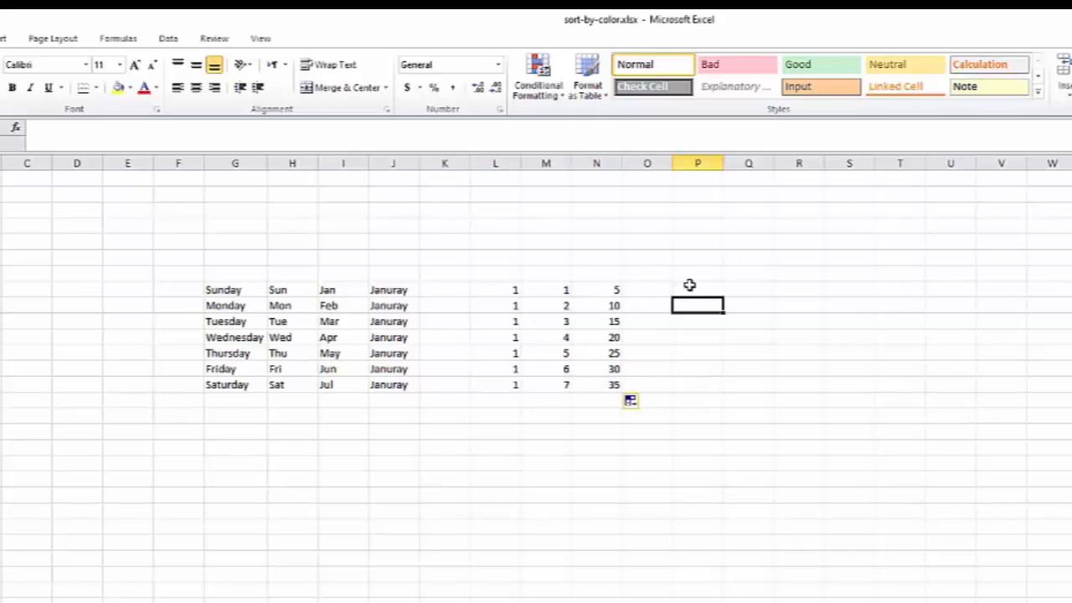
left_click(695, 288)
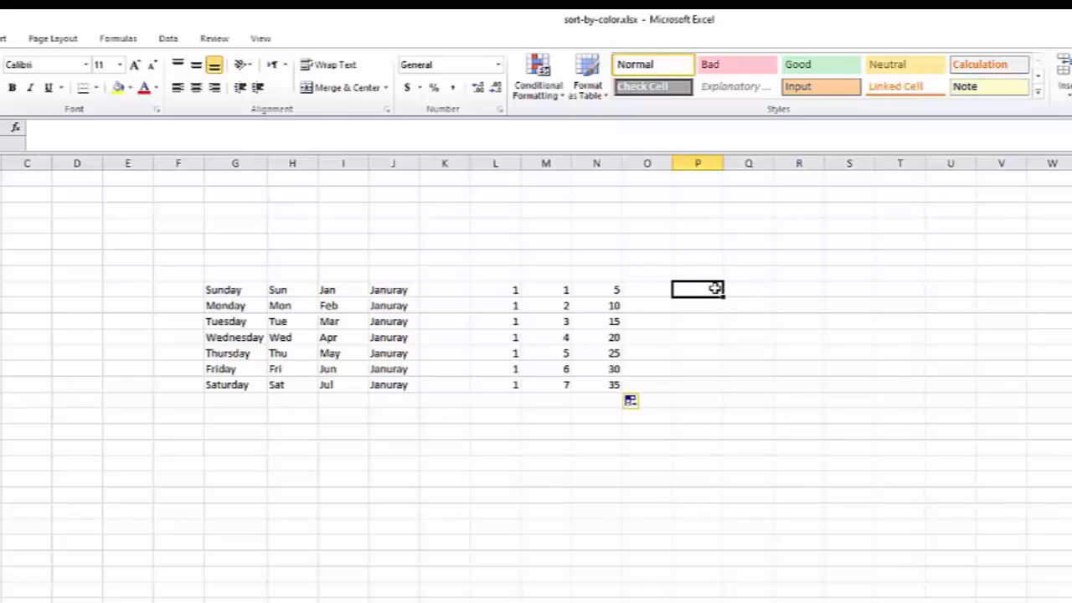
type("1")
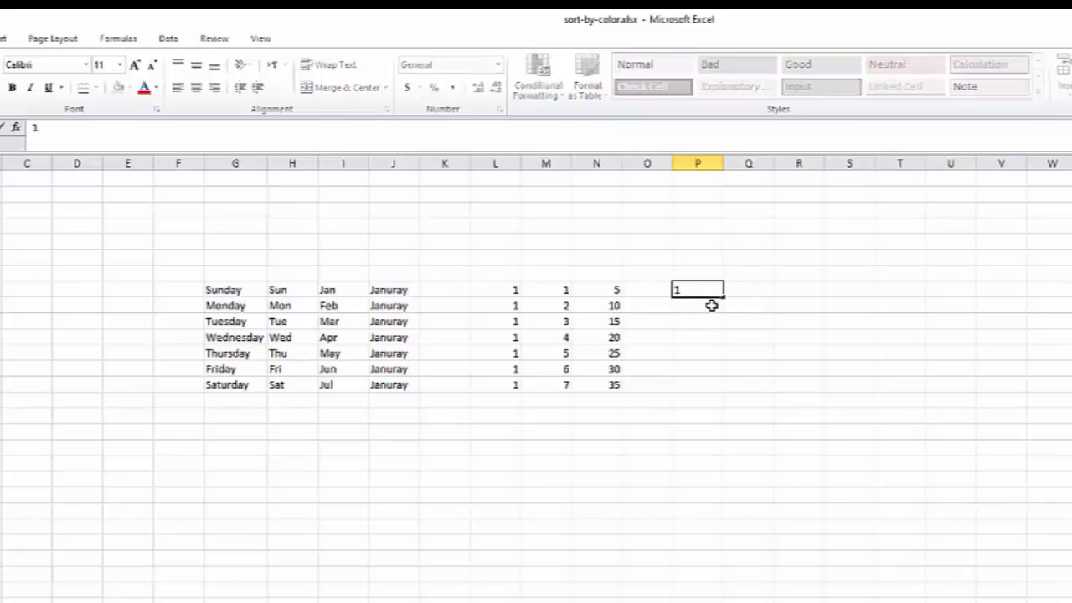
key("Return")
type("2")
key("Return")
left_click_drag(711, 296, 726, 220)
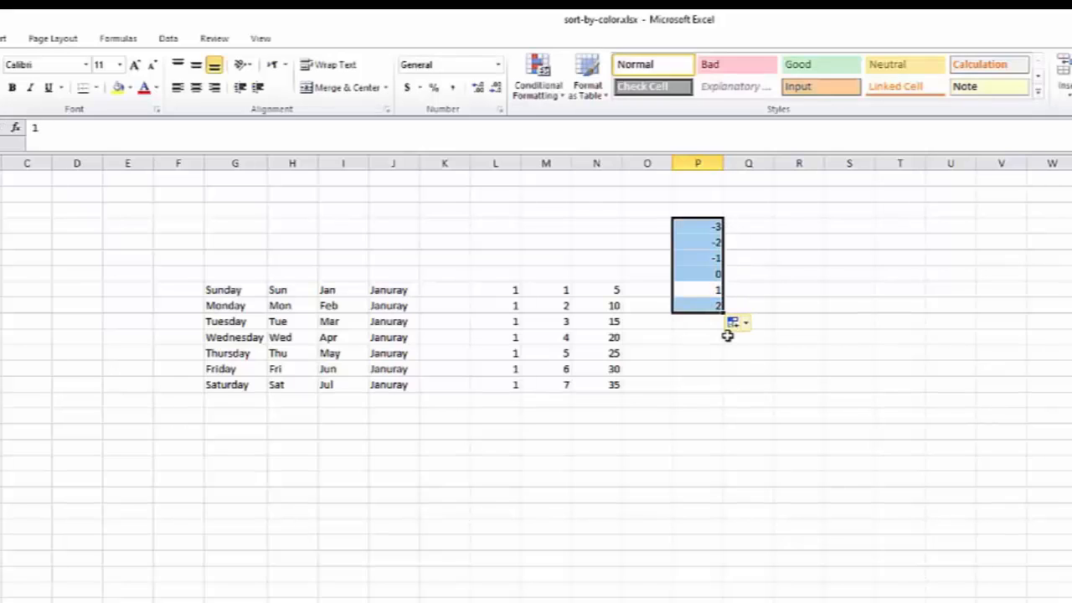
left_click_drag(724, 312, 723, 386)
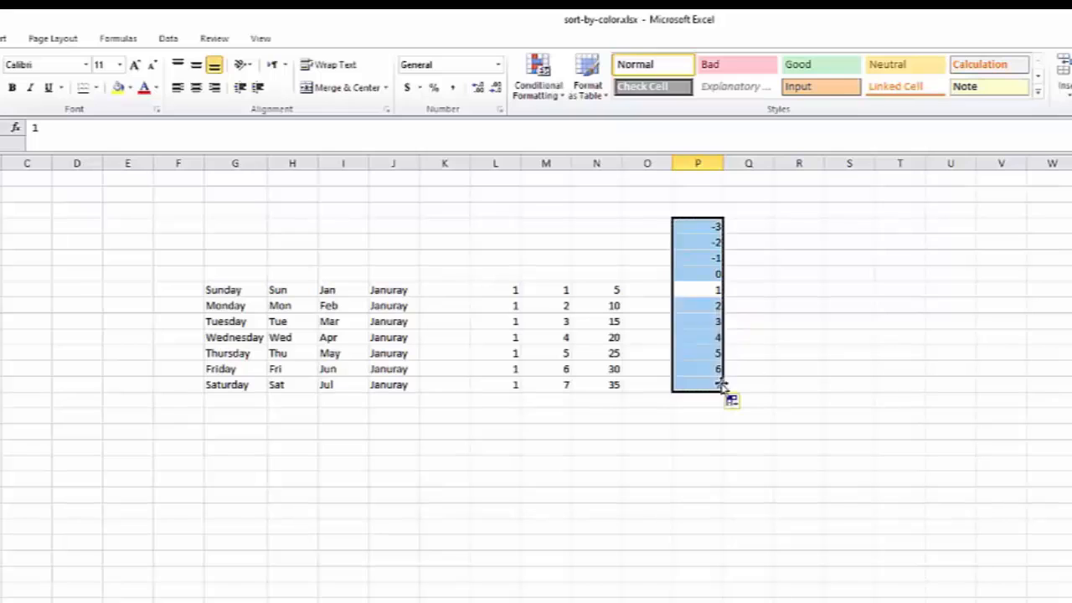
Fill the 1 in column P across through column S.
left_click(715, 290)
left_click_drag(724, 297, 849, 308)
left_click(754, 338)
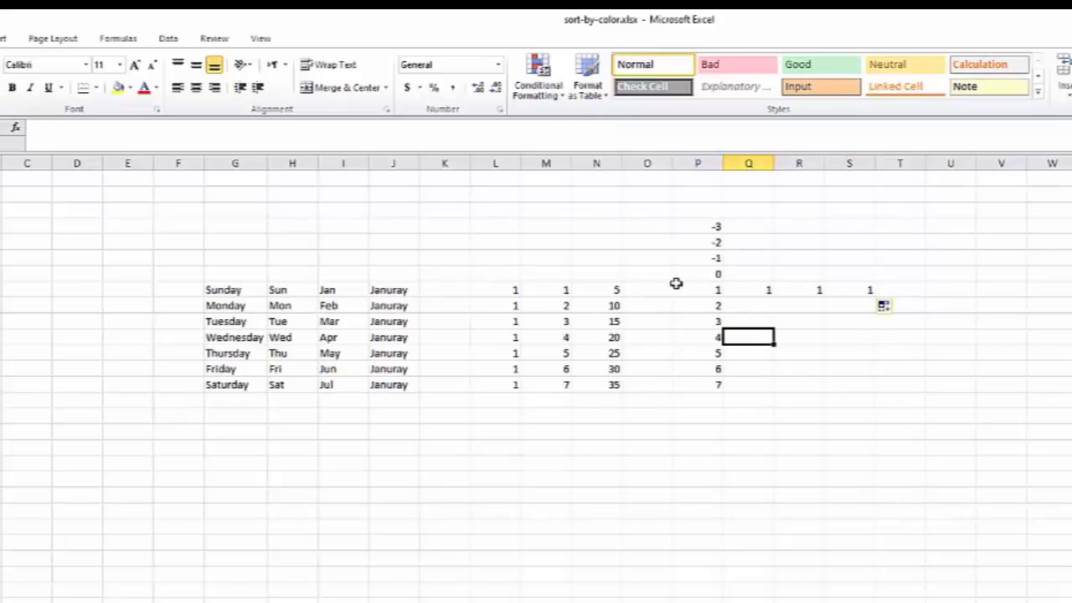
Create a new custom list by importing the academic departments from cells A5:A11 in the advanced options.
left_click(799, 416)
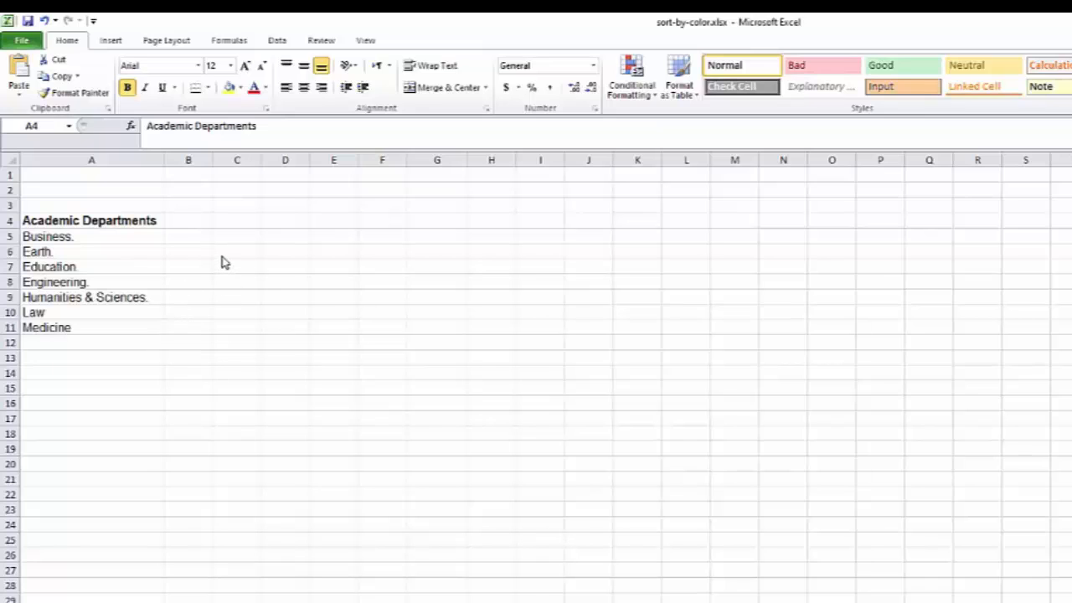
left_click(32, 41)
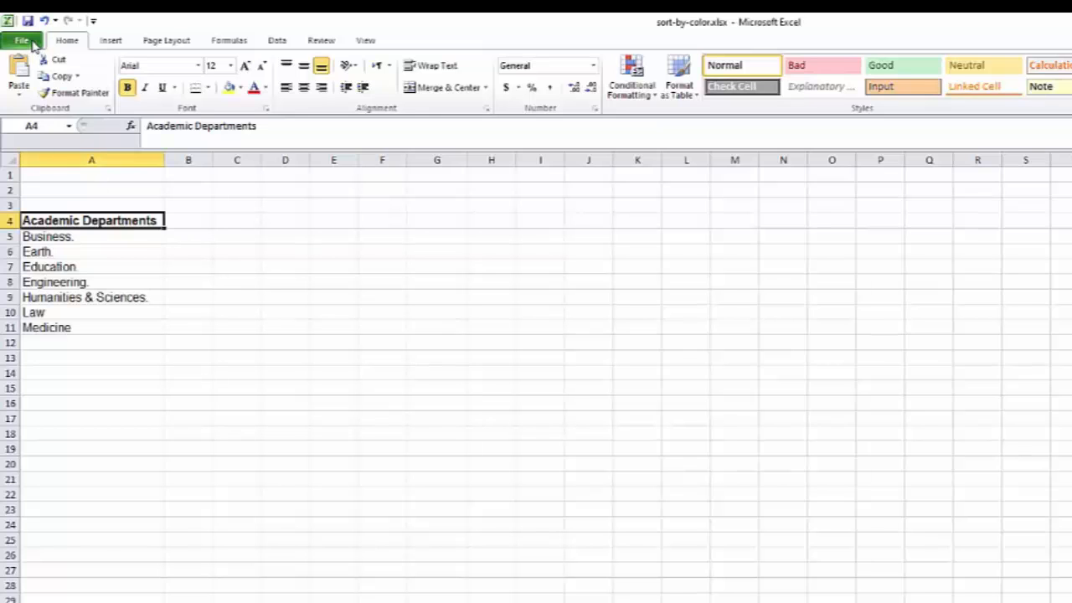
left_click(17, 42)
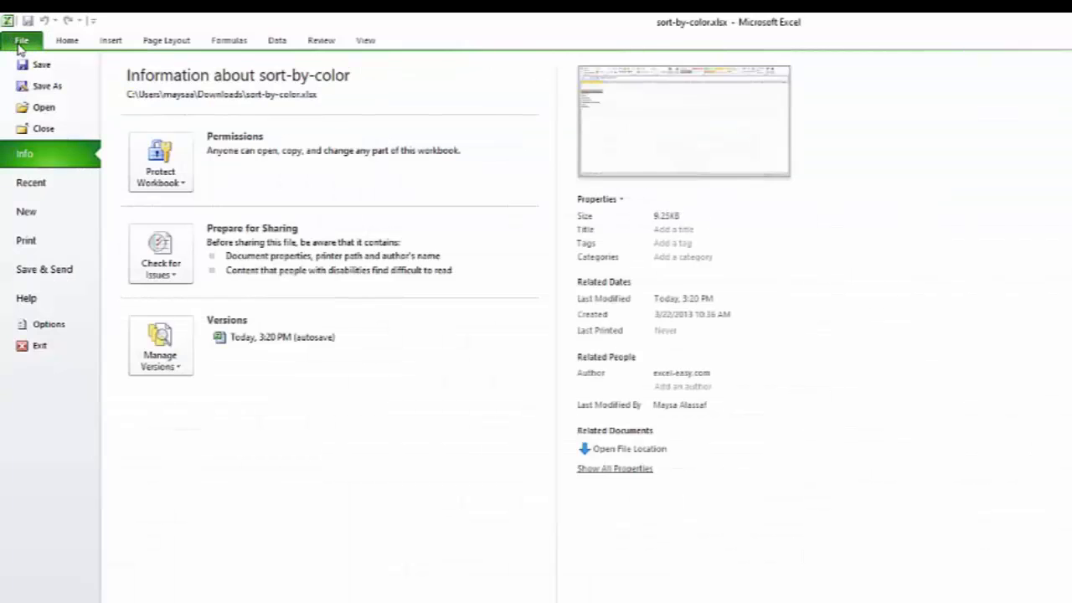
key("Escape")
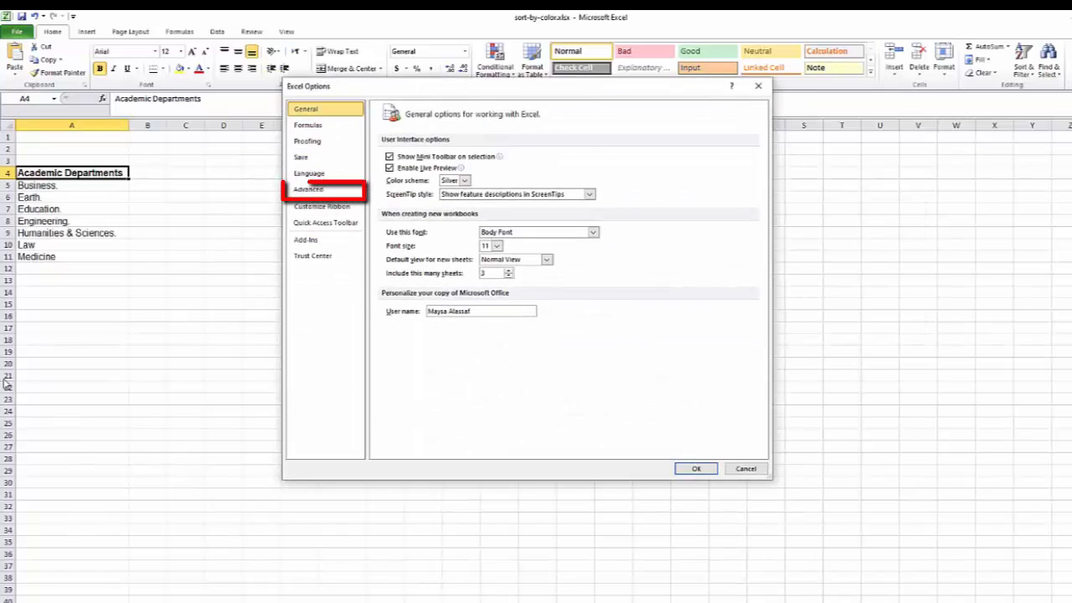
left_click(331, 189)
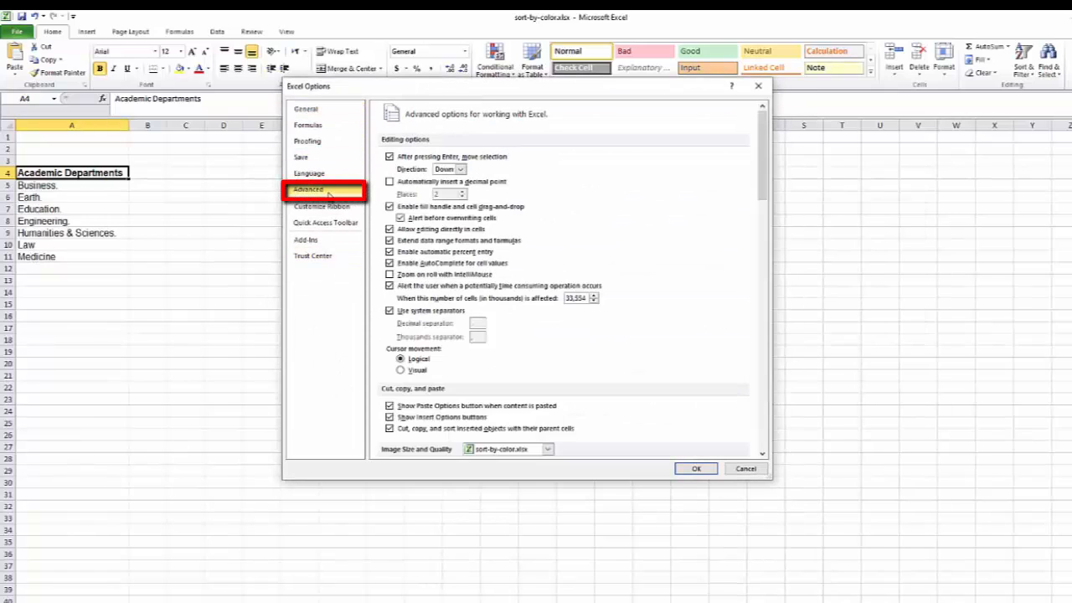
left_click_drag(755, 183, 768, 432)
left_click(587, 375)
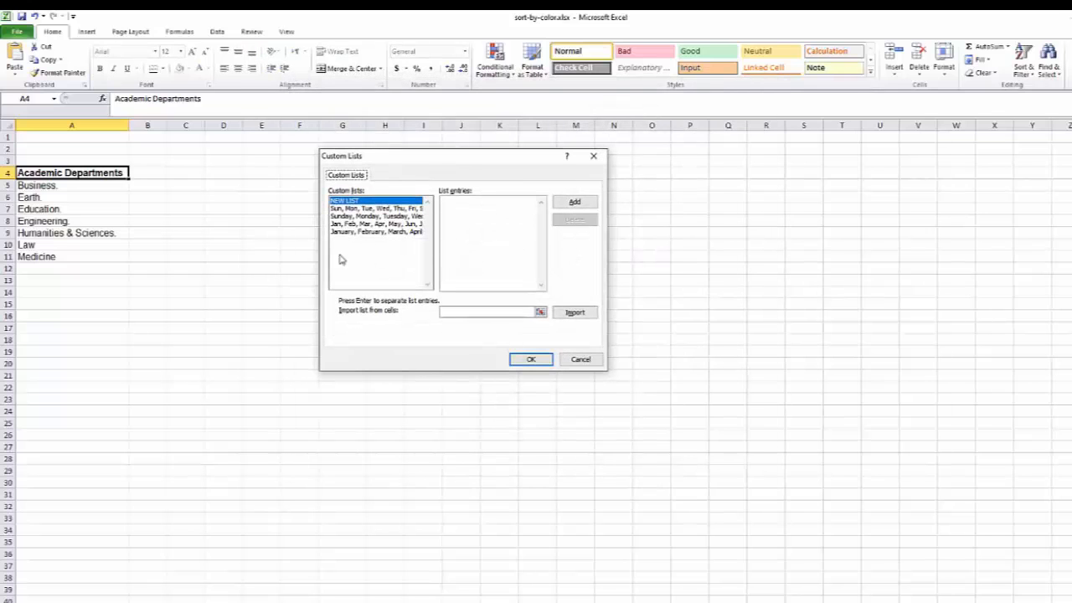
left_click(471, 203)
double_click(439, 201)
key("BackSpace")
left_click(564, 319)
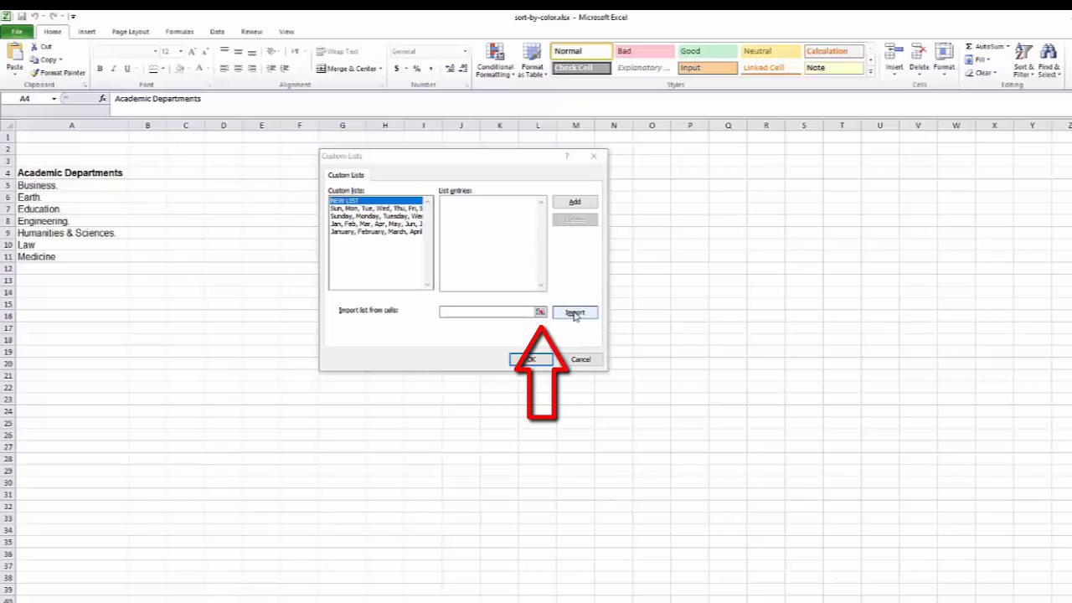
left_click(539, 314)
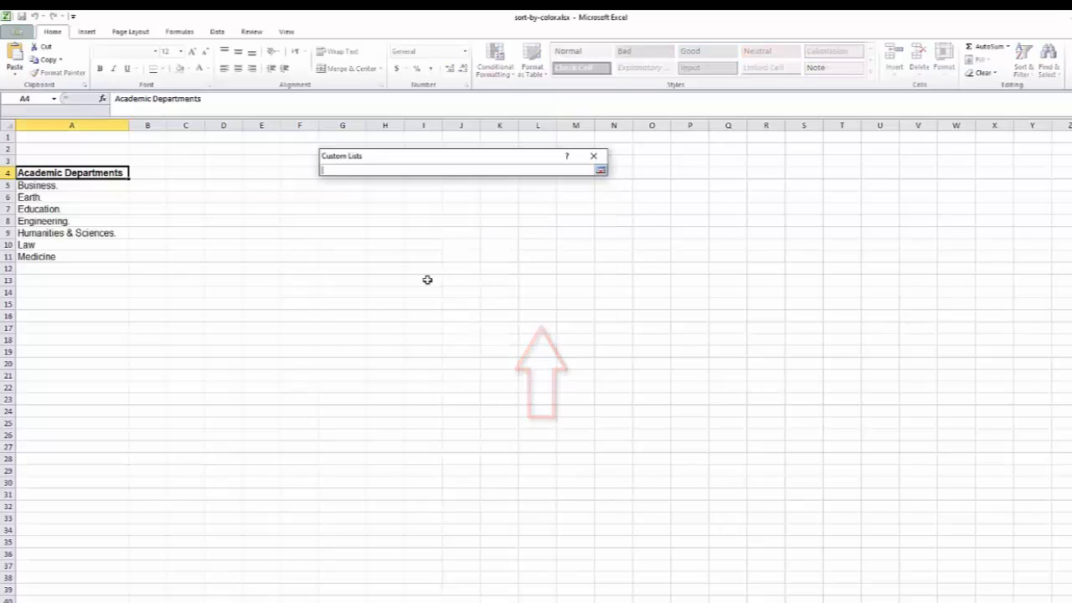
left_click_drag(40, 191, 86, 256)
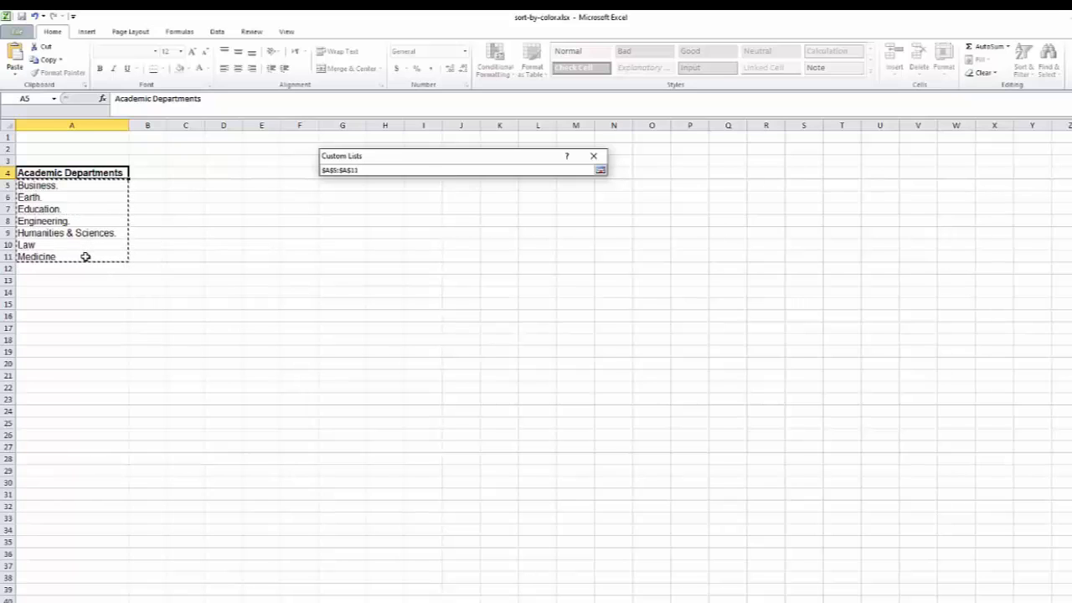
key("Return")
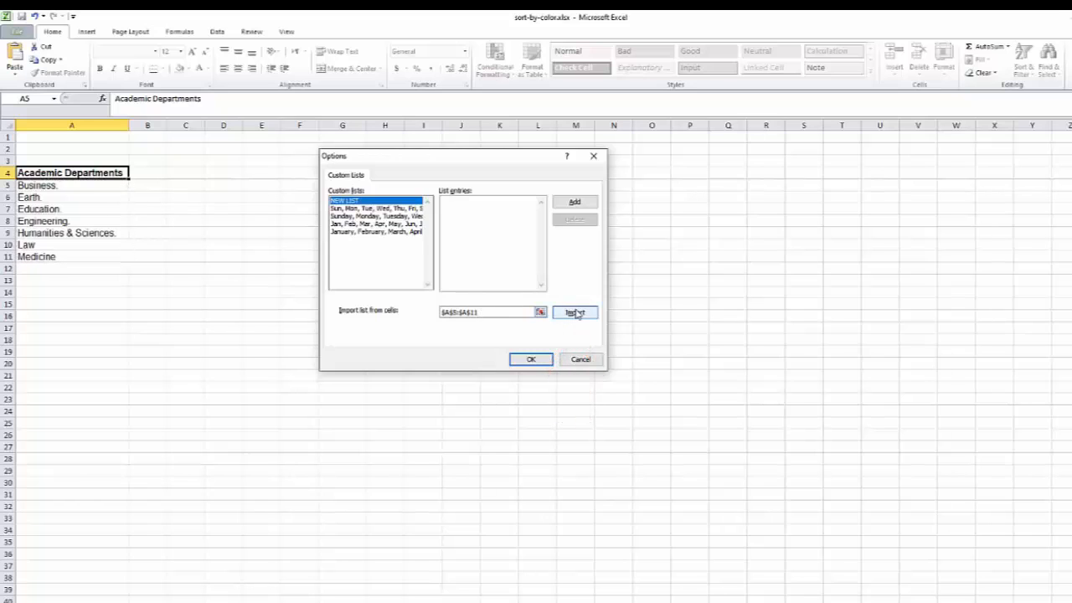
left_click(575, 314)
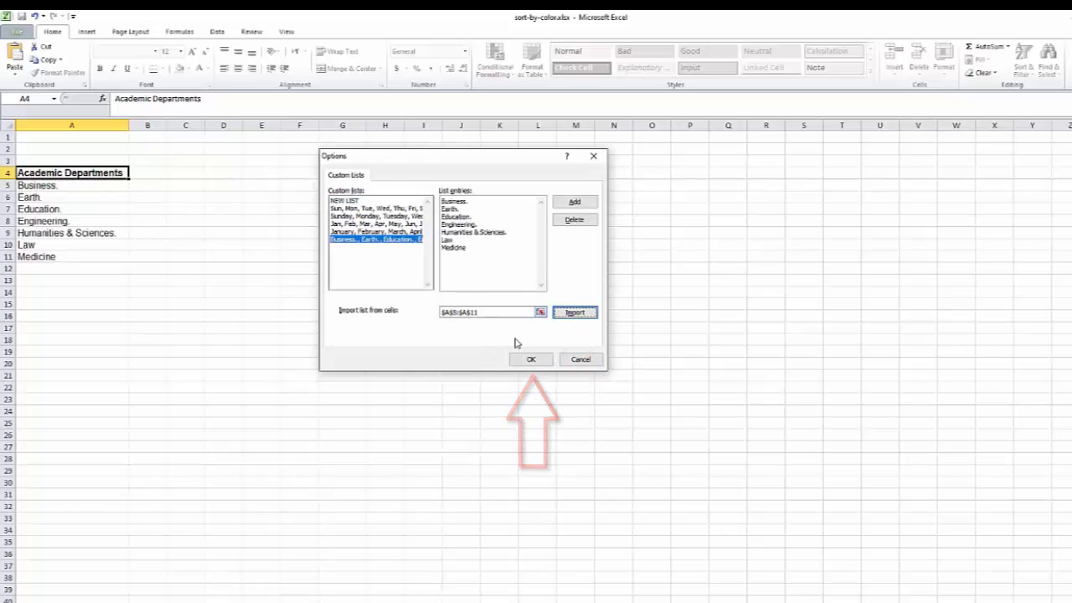
left_click(531, 360)
left_click(694, 469)
Enter Business. in cell F5.
left_click(306, 187)
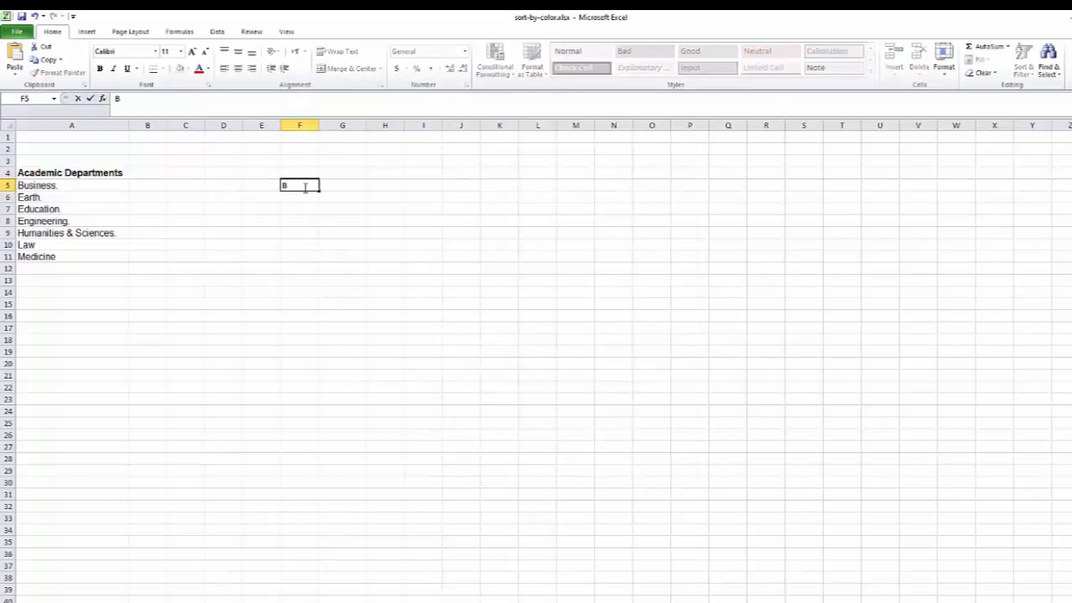
type("Bu")
type("s")
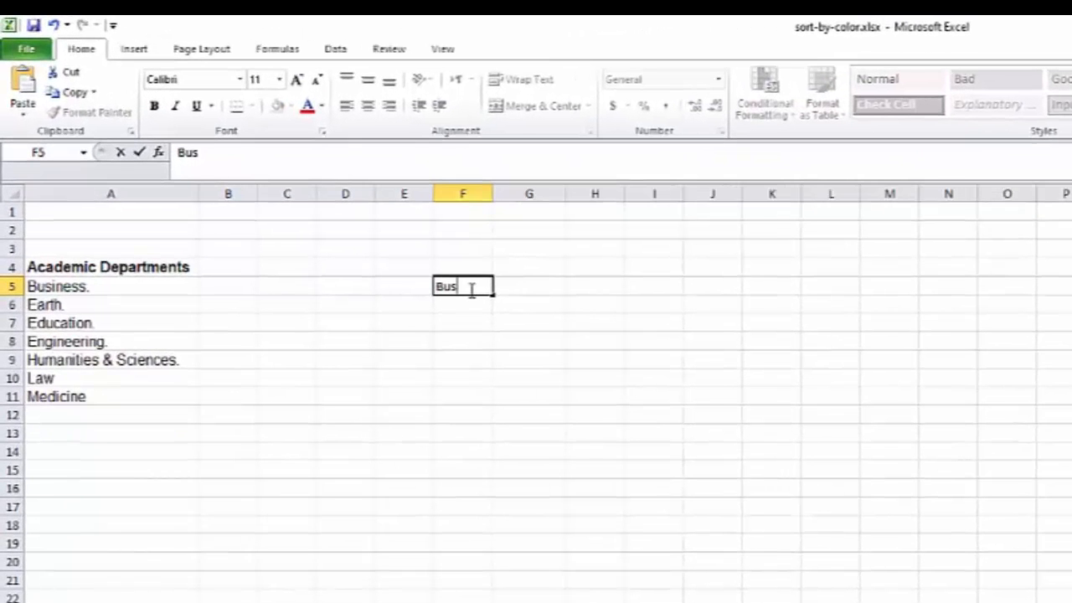
type("iness.")
key("Return")
AutoFill the custom department list from F5 down to F11 and autofit column F.
left_click(467, 287)
left_click_drag(492, 296, 492, 410)
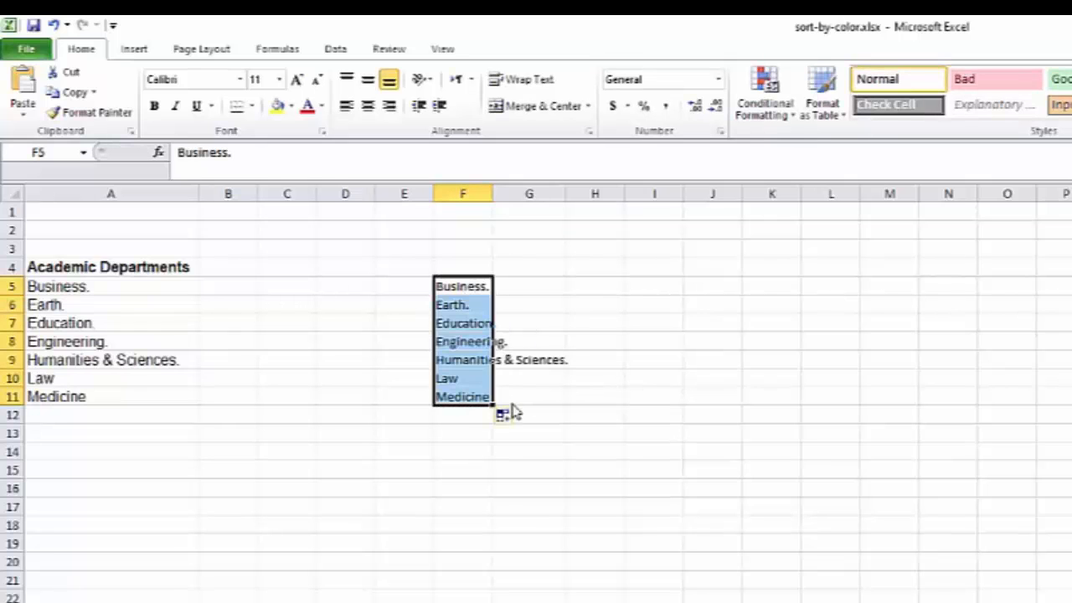
double_click(495, 191)
left_click(559, 316)
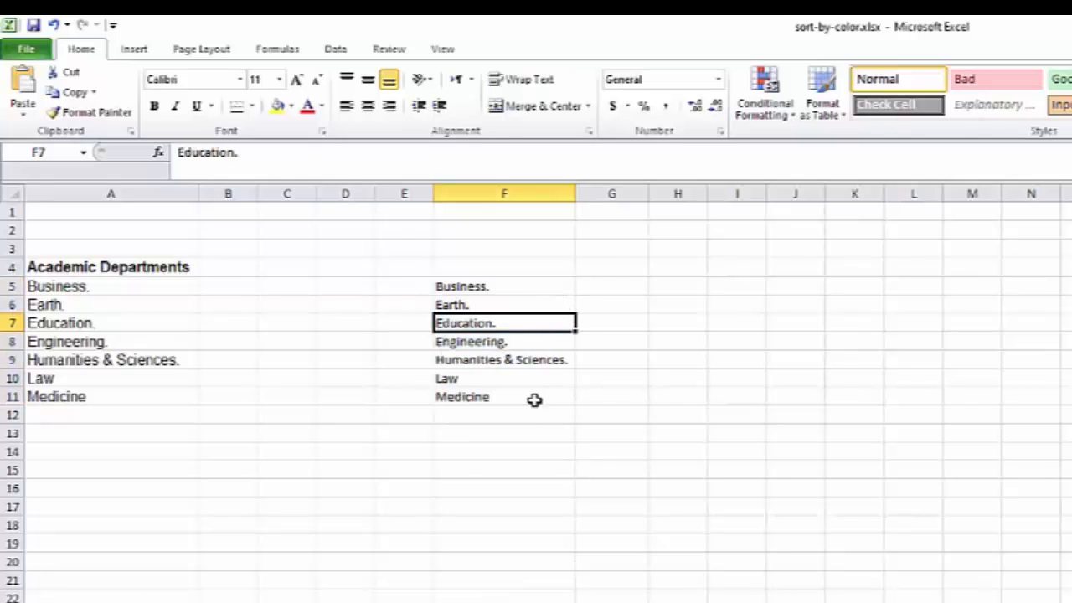
left_click(607, 412)
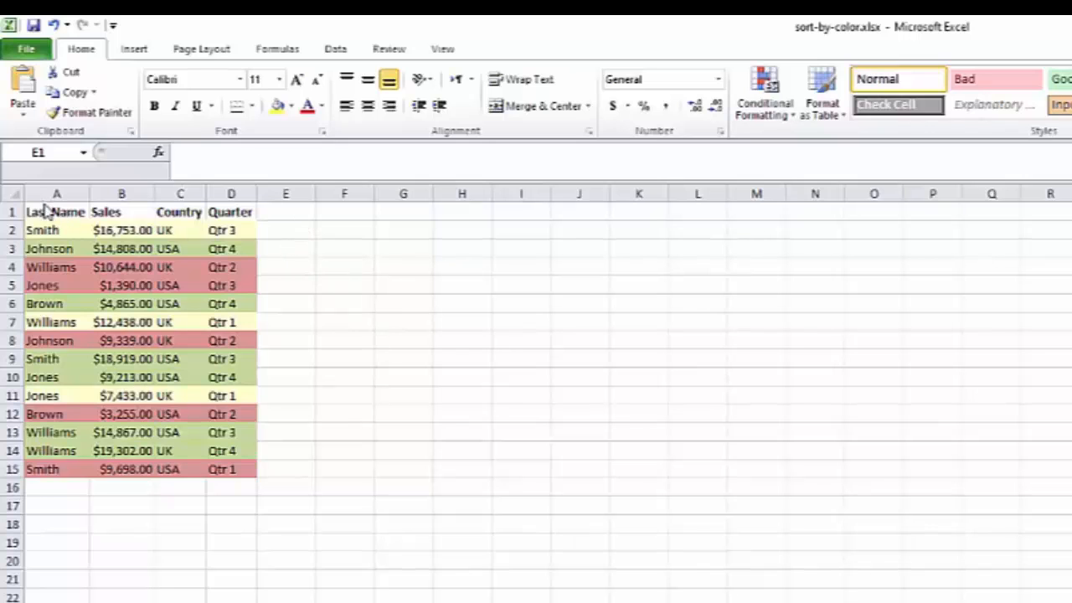
Select the sales table A1:D15 and sort it A to Z.
left_click_drag(46, 210, 229, 472)
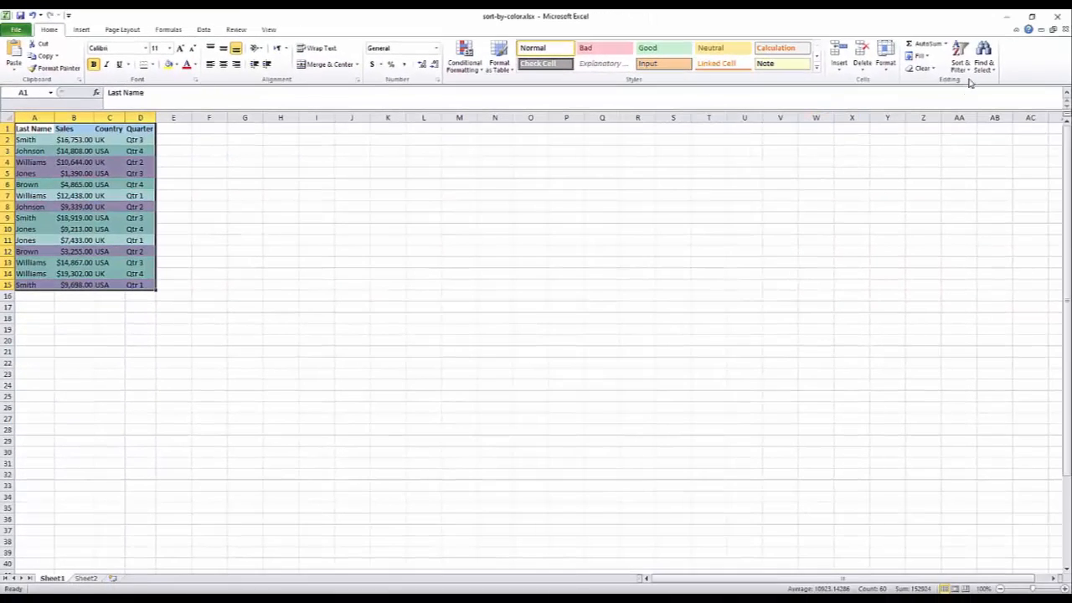
left_click(971, 75)
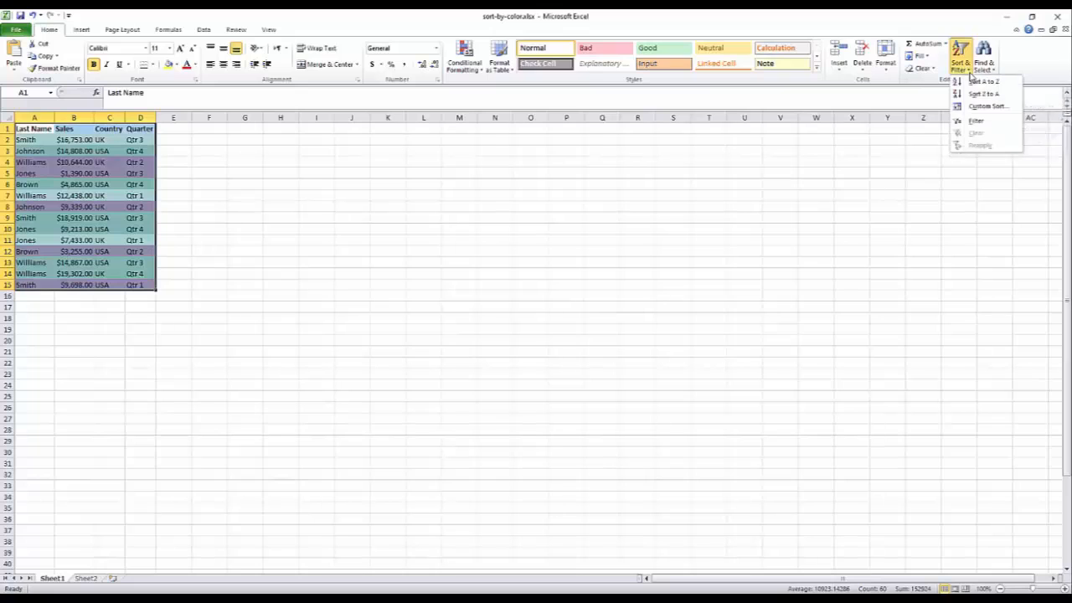
left_click(985, 82)
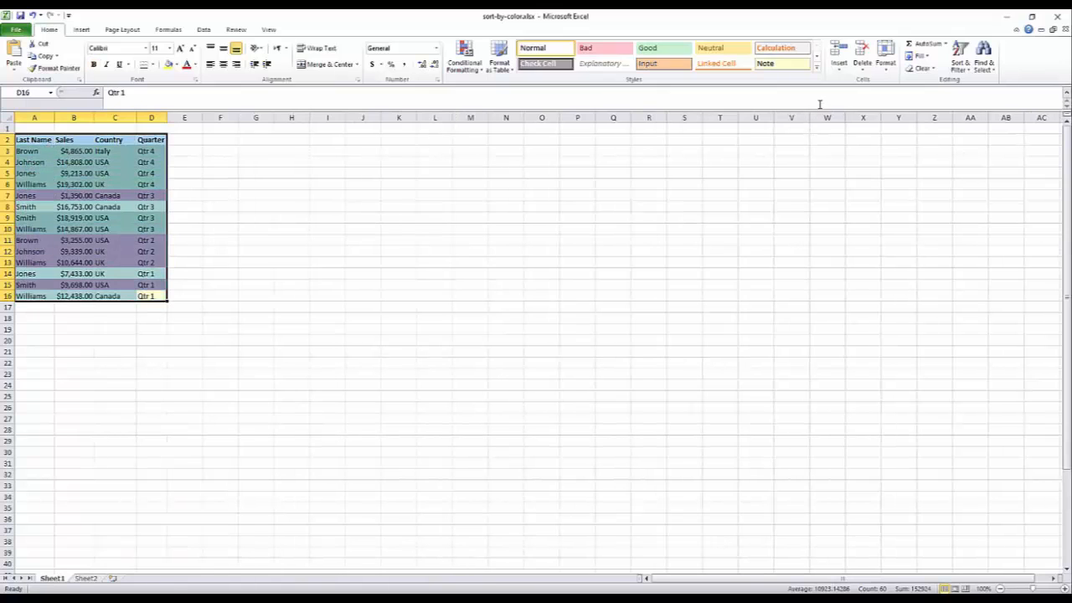
Sort the sales table Z to A by last name.
left_click(955, 67)
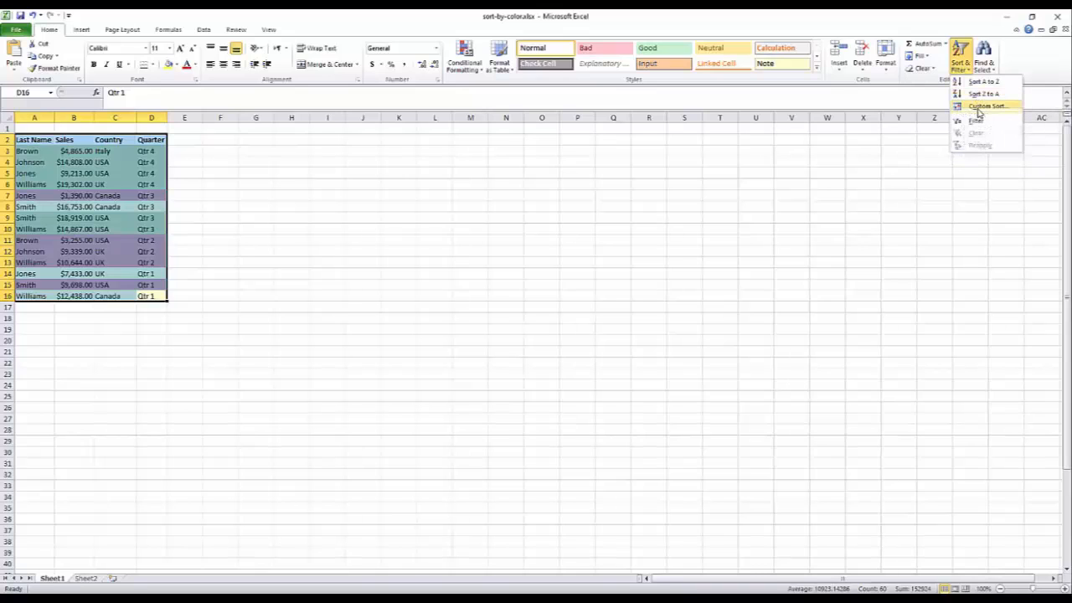
left_click(982, 93)
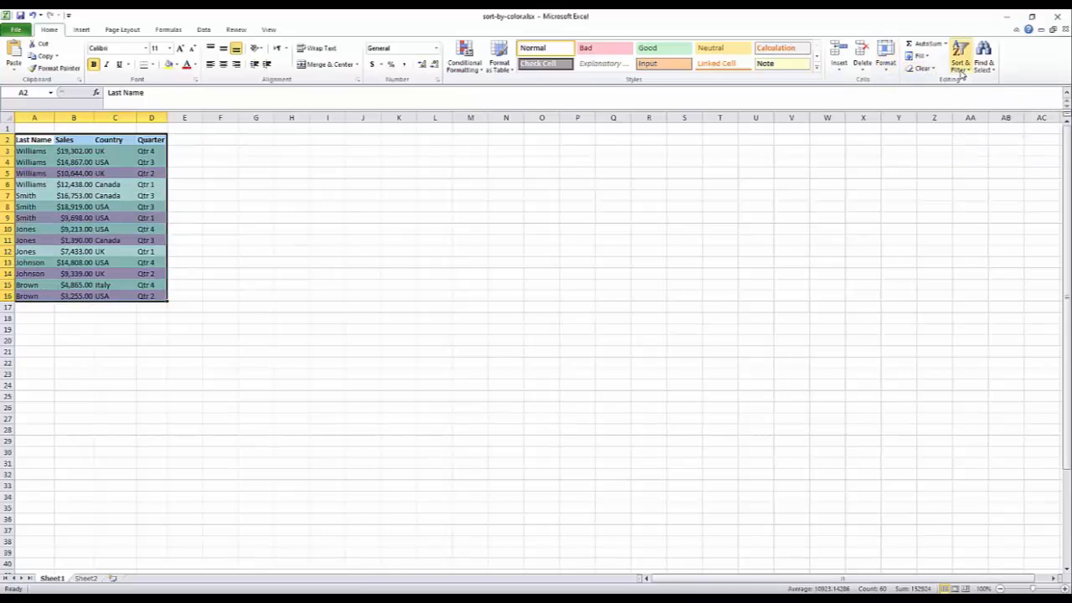
Custom sort the table by Sales, largest to smallest.
left_click(962, 74)
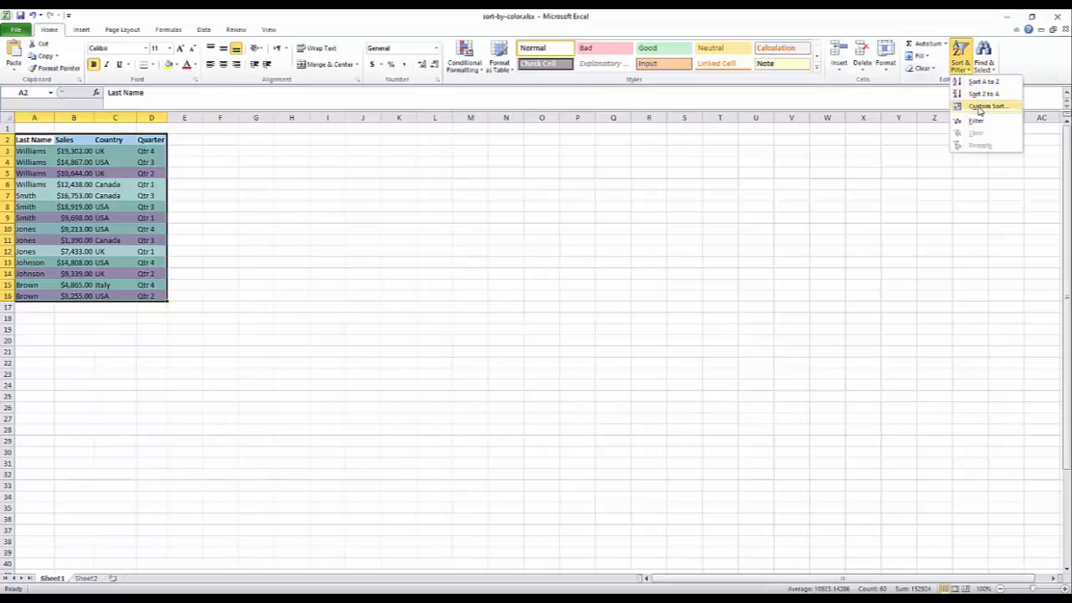
left_click(985, 106)
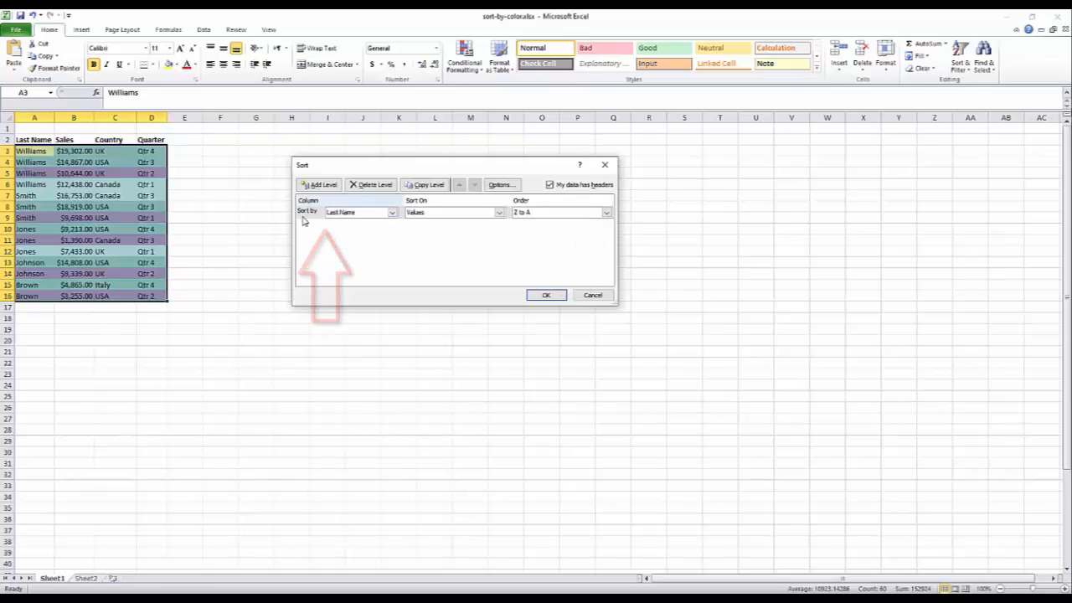
left_click(392, 214)
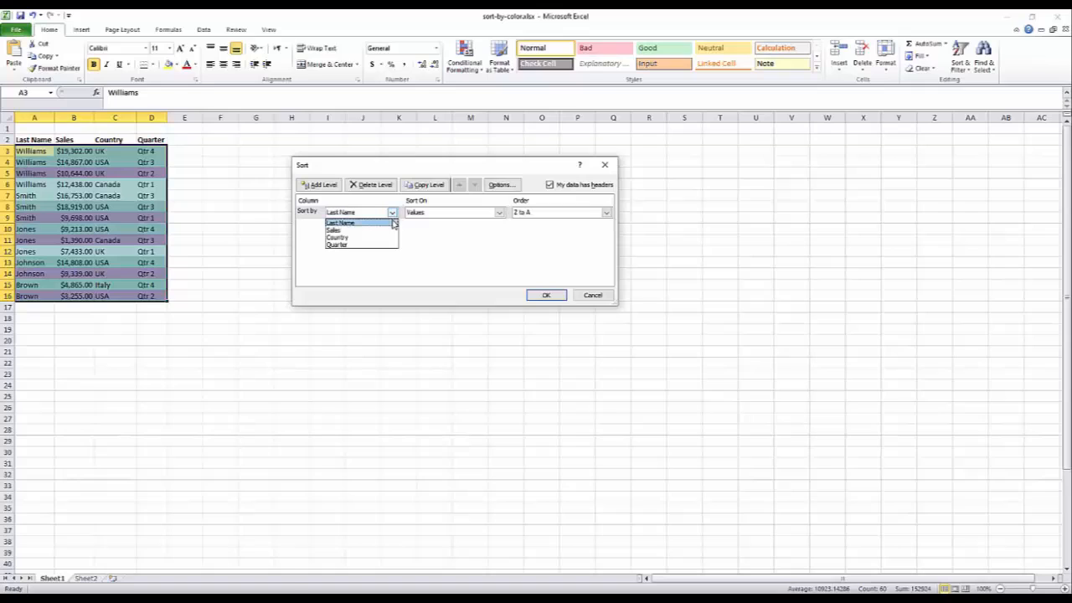
left_click(344, 232)
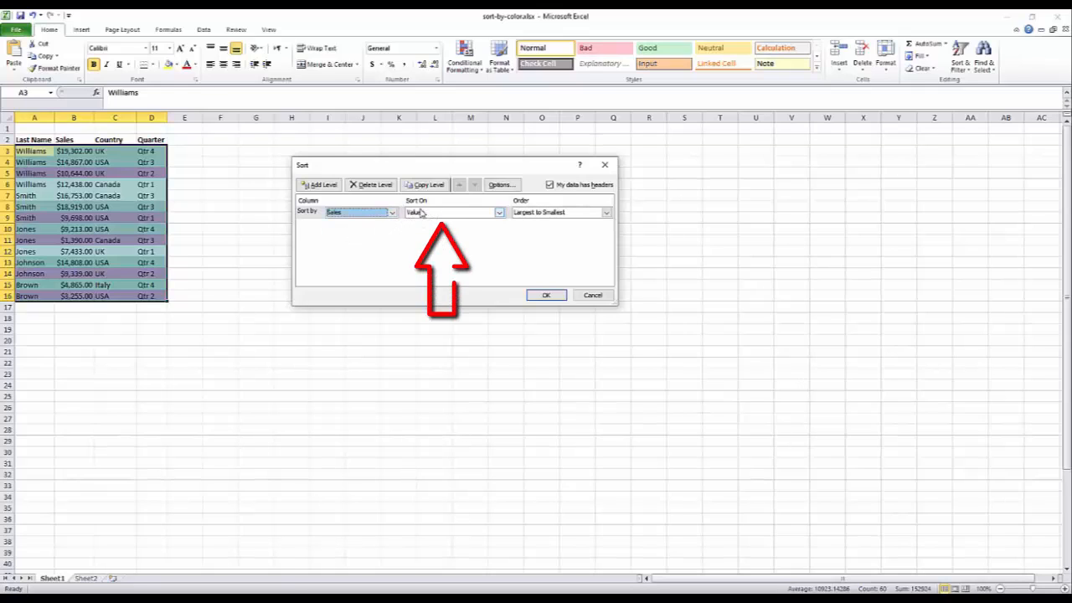
left_click(606, 213)
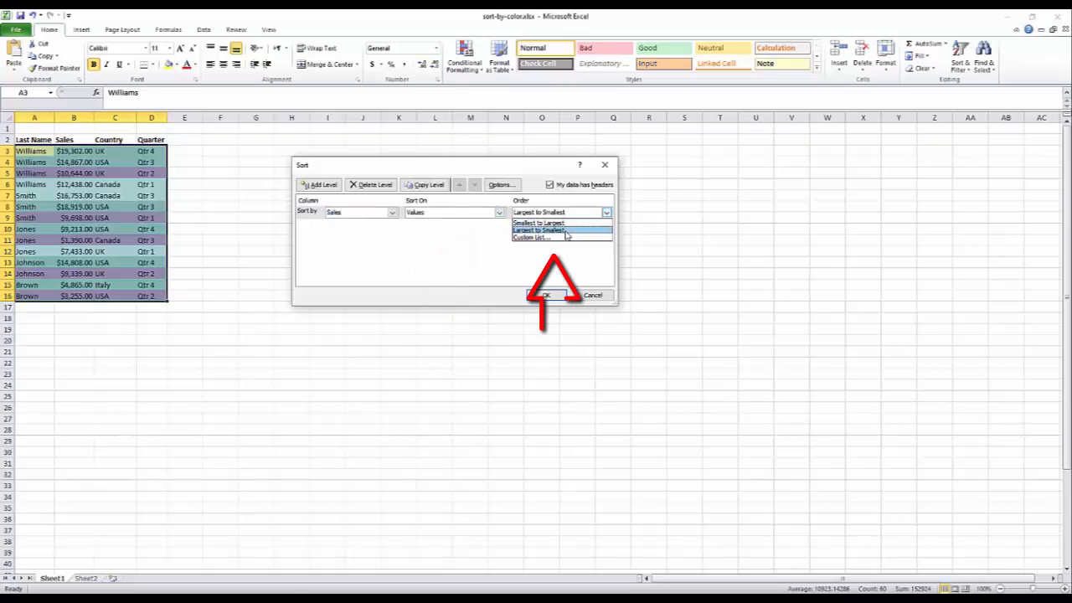
left_click(566, 231)
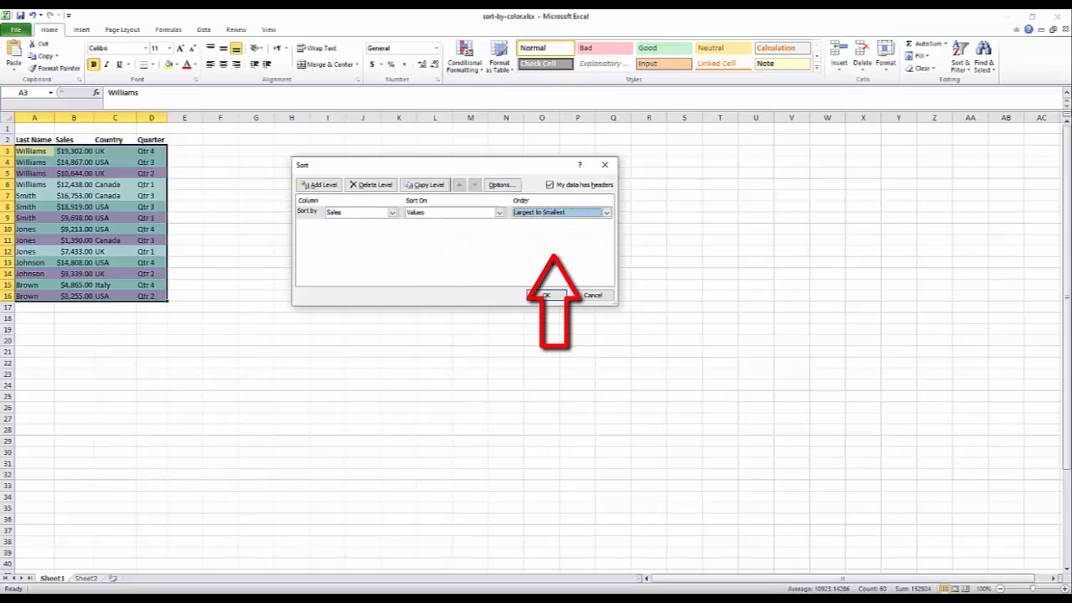
left_click(545, 296)
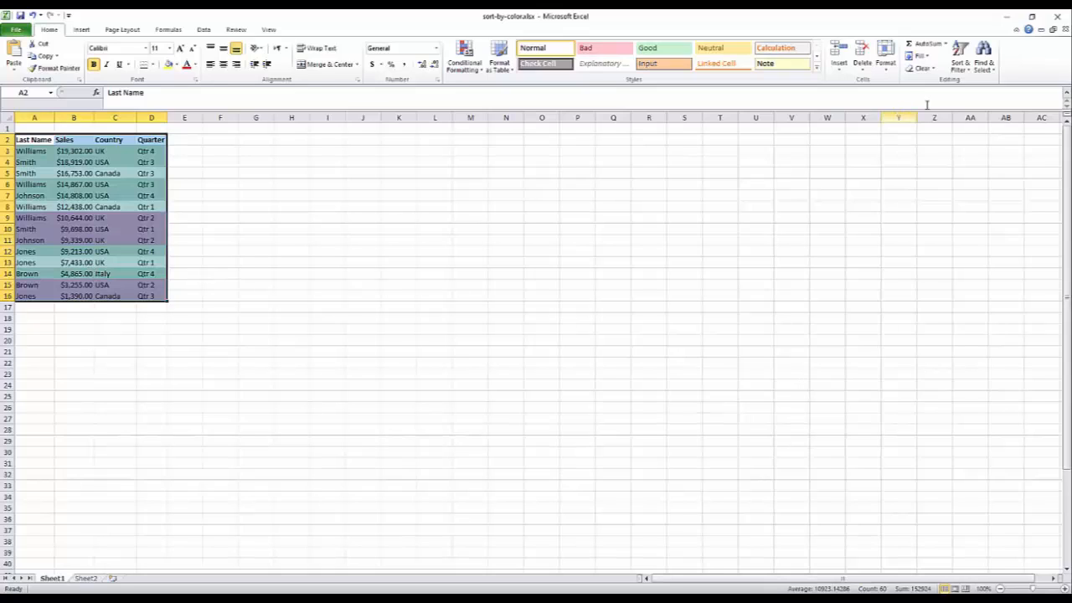
Add a second custom sort level by Country, A to Z, after Sales largest to smallest.
left_click(964, 69)
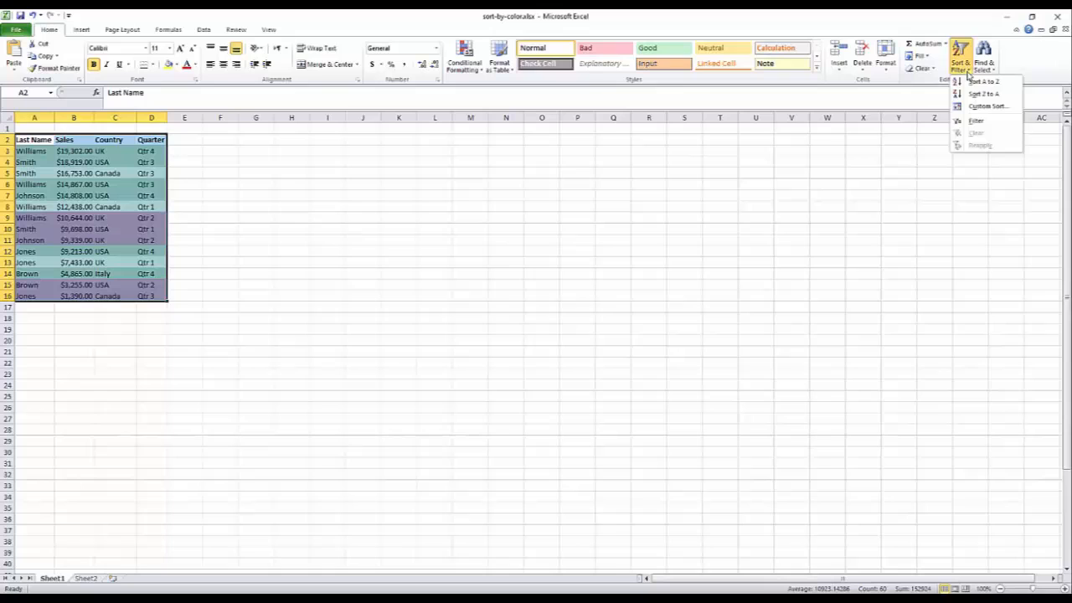
left_click(978, 108)
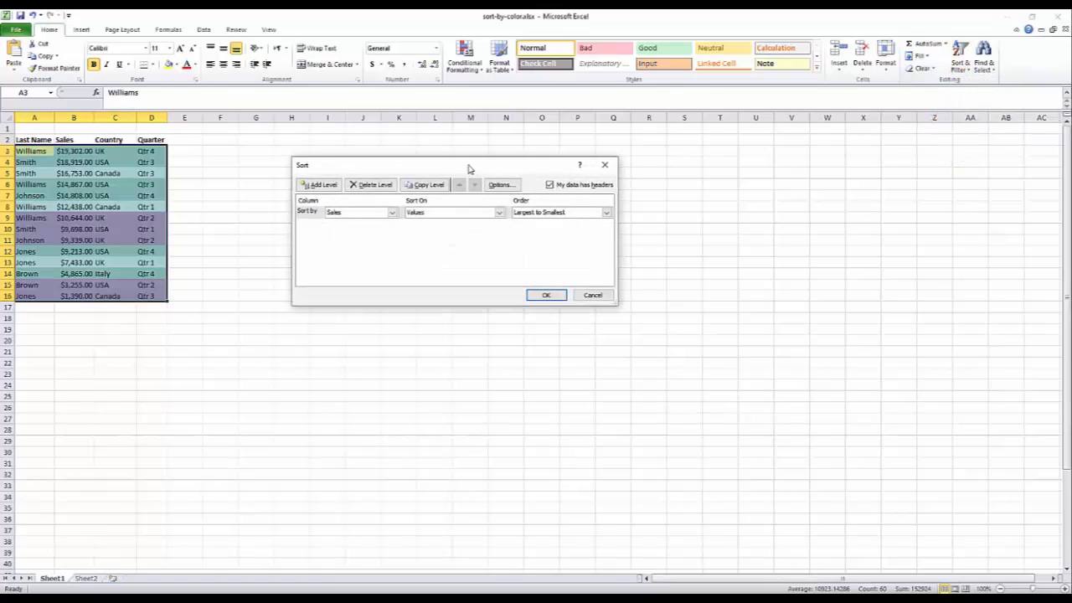
left_click(318, 186)
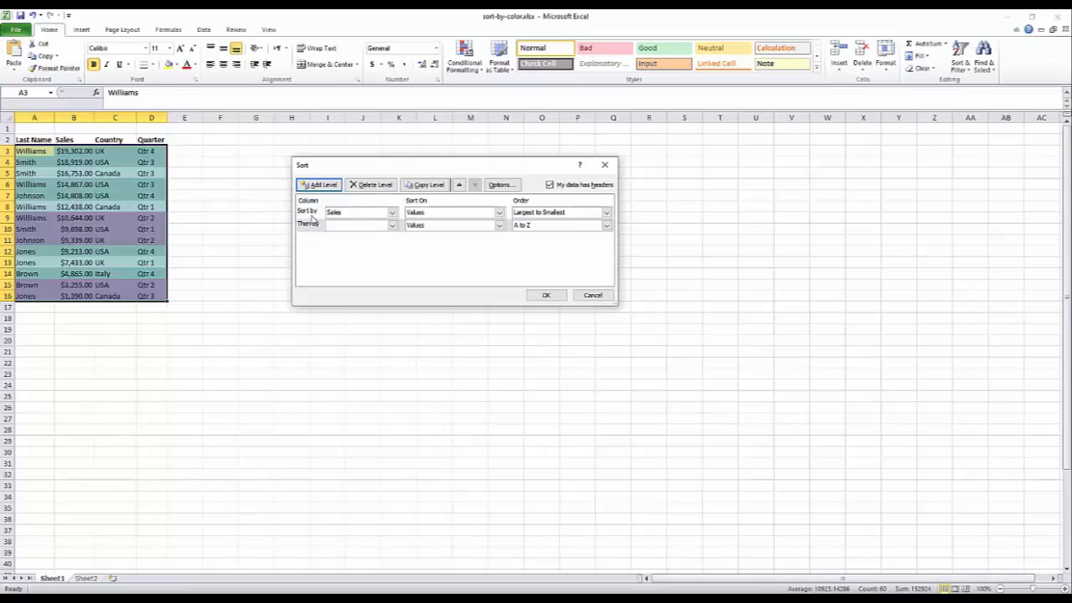
left_click(392, 225)
left_click(358, 253)
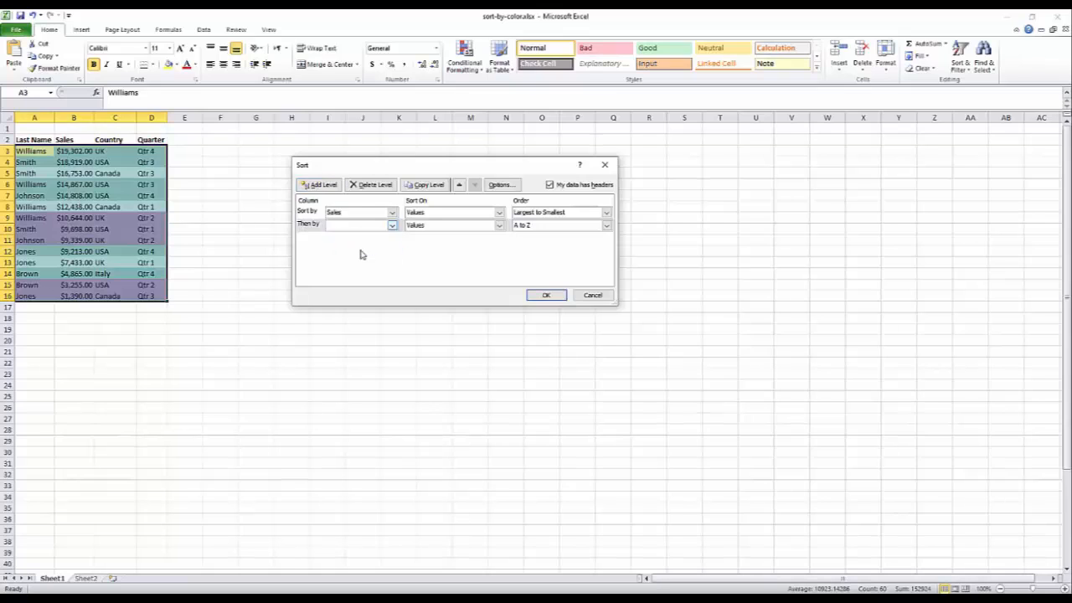
left_click(312, 233)
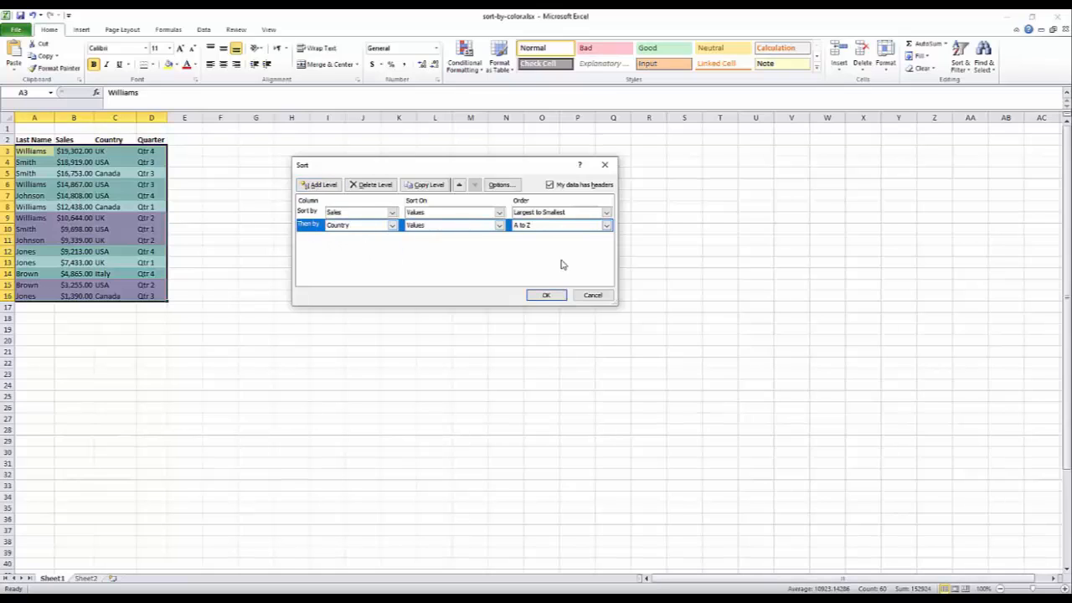
left_click(608, 226)
left_click(590, 234)
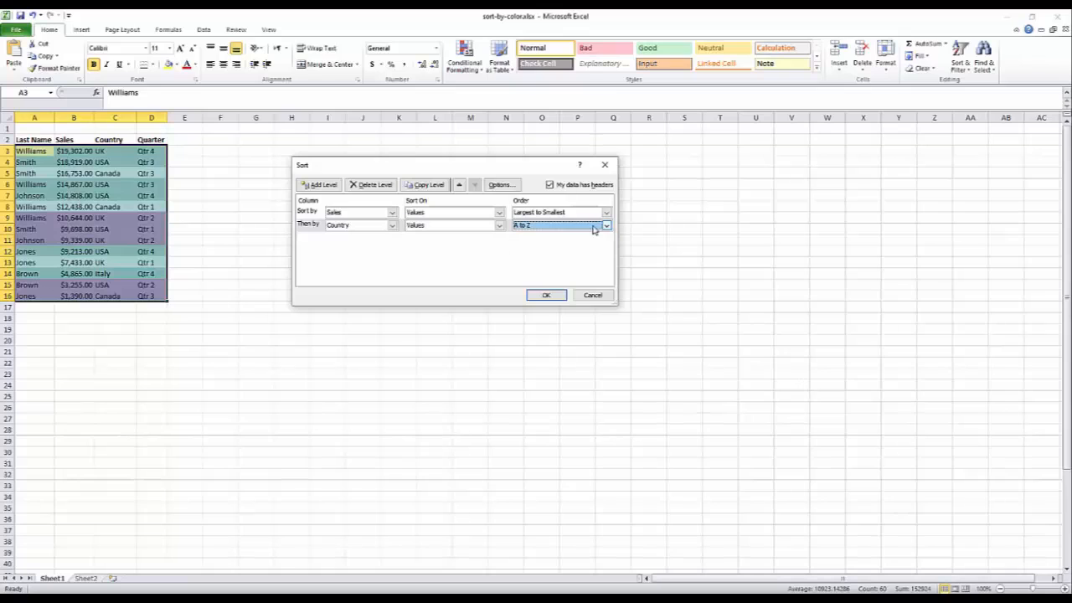
left_click(546, 296)
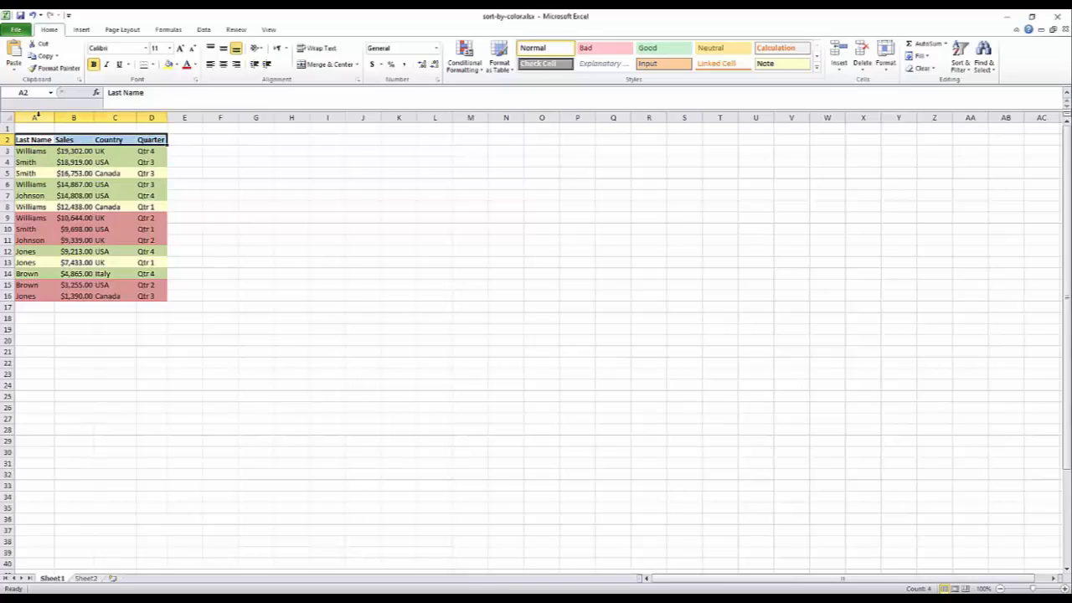
Turn on filtering for row 1 across columns A to D above the sales table.
left_click_drag(37, 127, 152, 127)
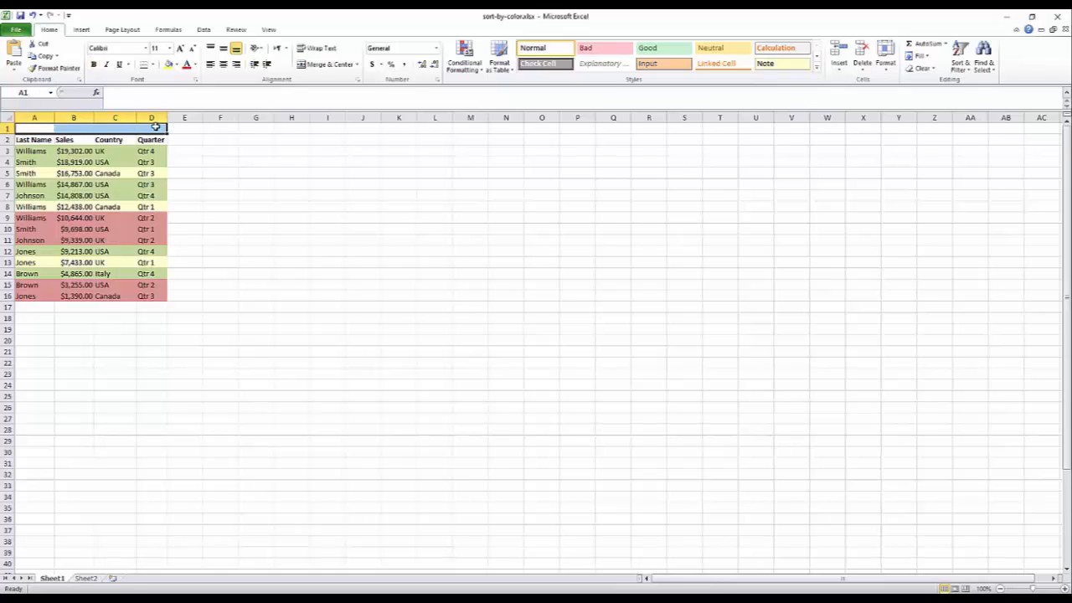
left_click(961, 62)
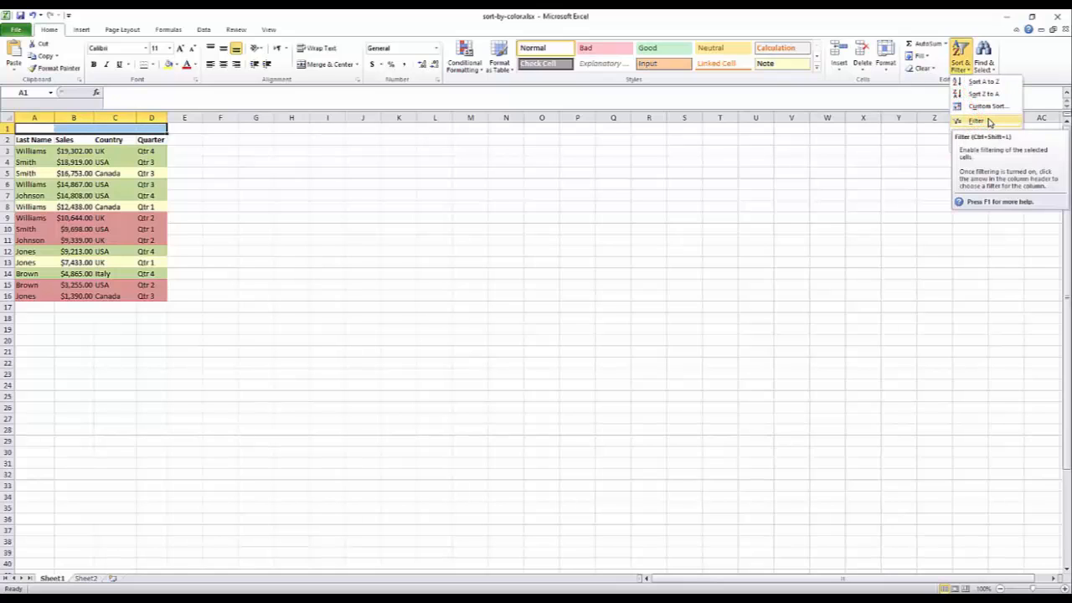
left_click(989, 121)
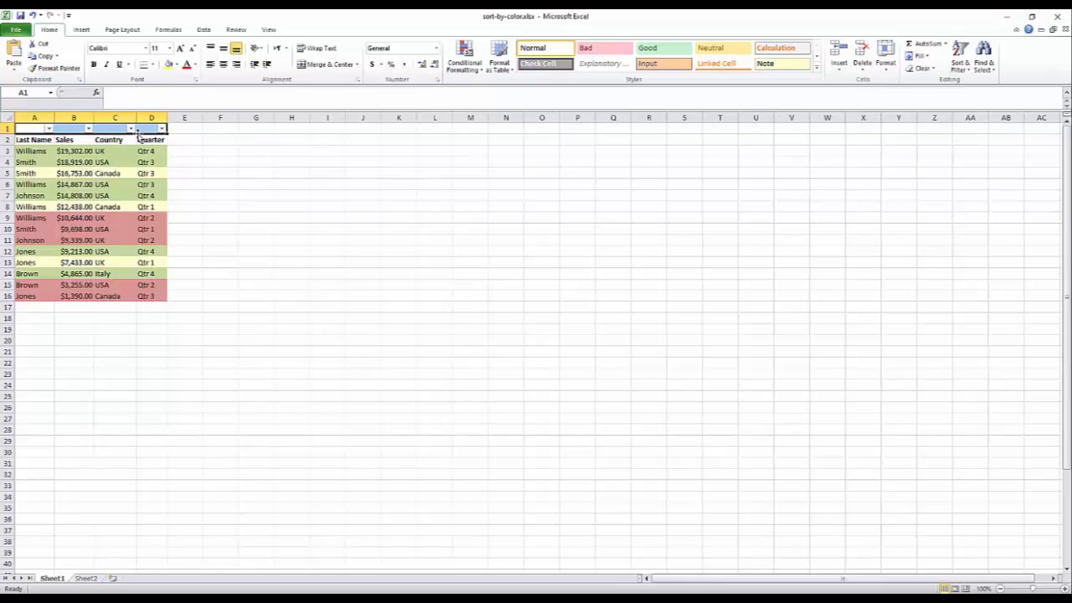
Filter the Last Name column to show only Williams.
left_click(48, 128)
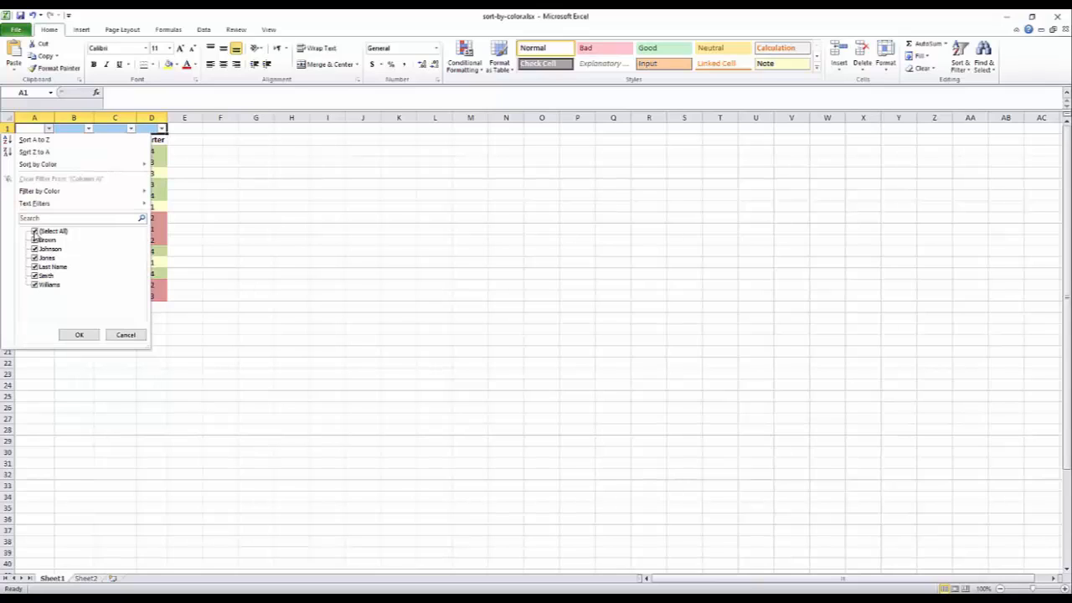
left_click(34, 233)
left_click(35, 233)
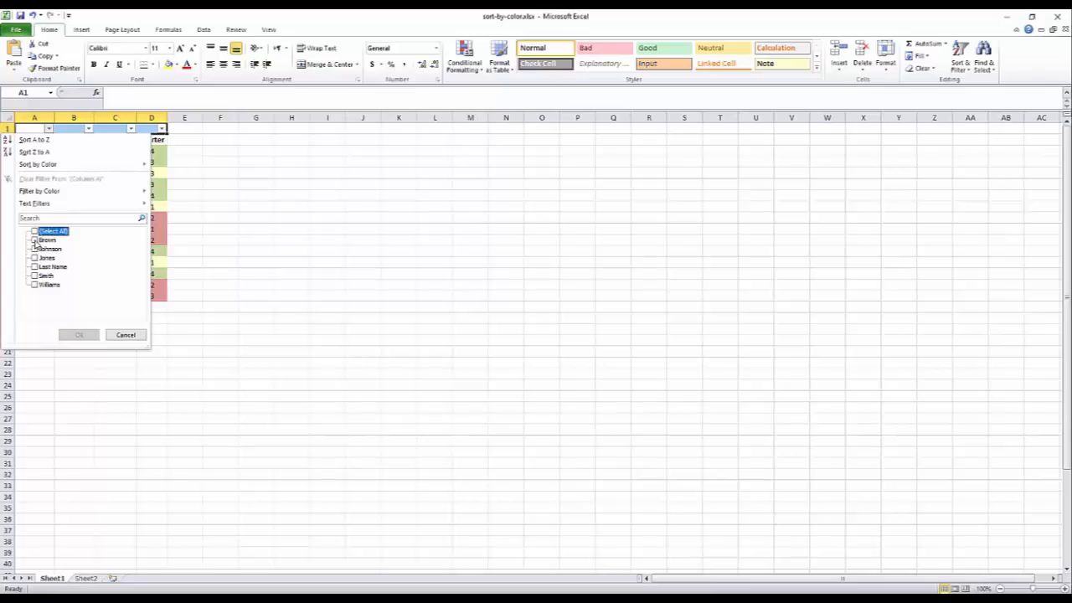
left_click(36, 240)
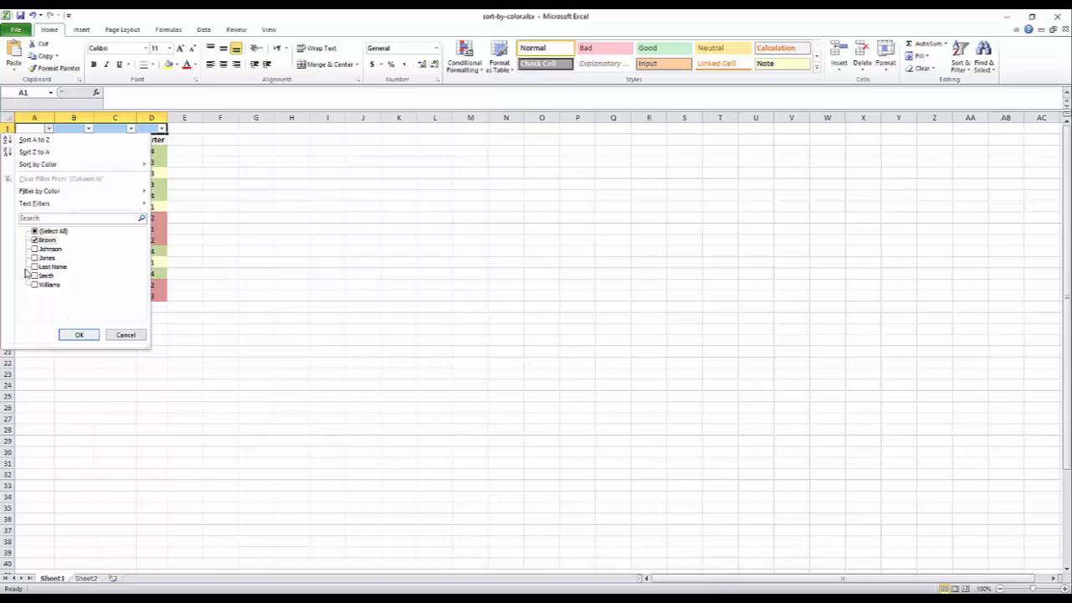
left_click(35, 241)
left_click(39, 286)
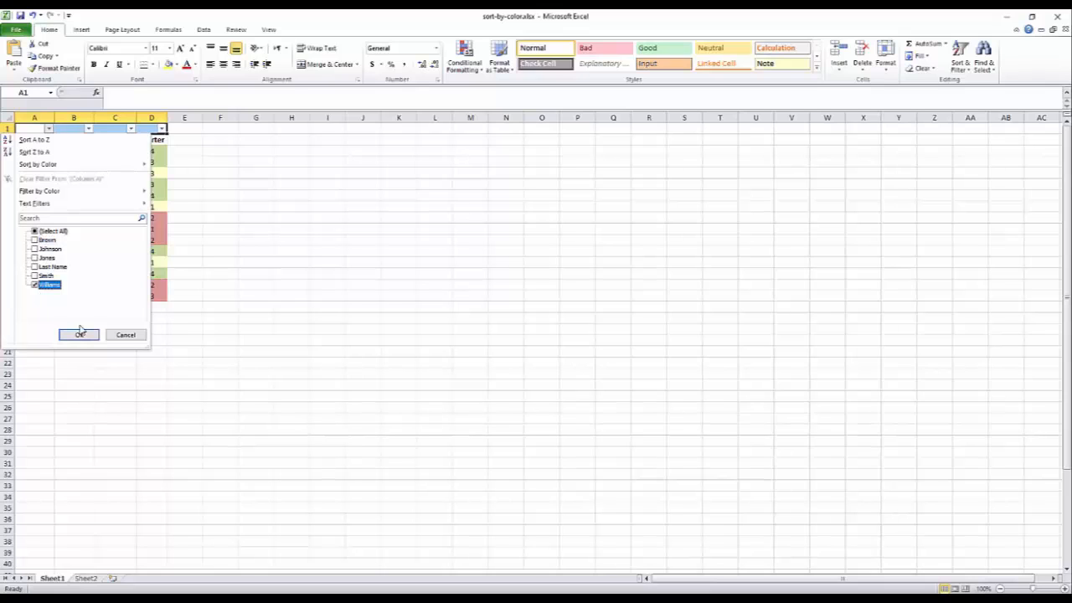
left_click(79, 334)
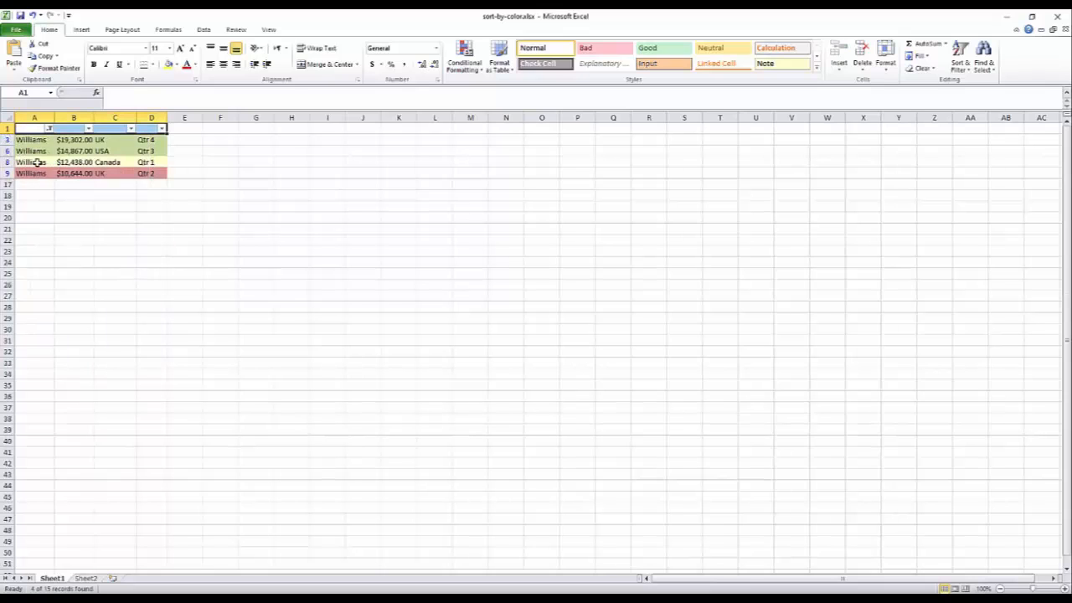
Clear the Last Name filter by selecting all names again.
left_click(49, 128)
left_click(34, 231)
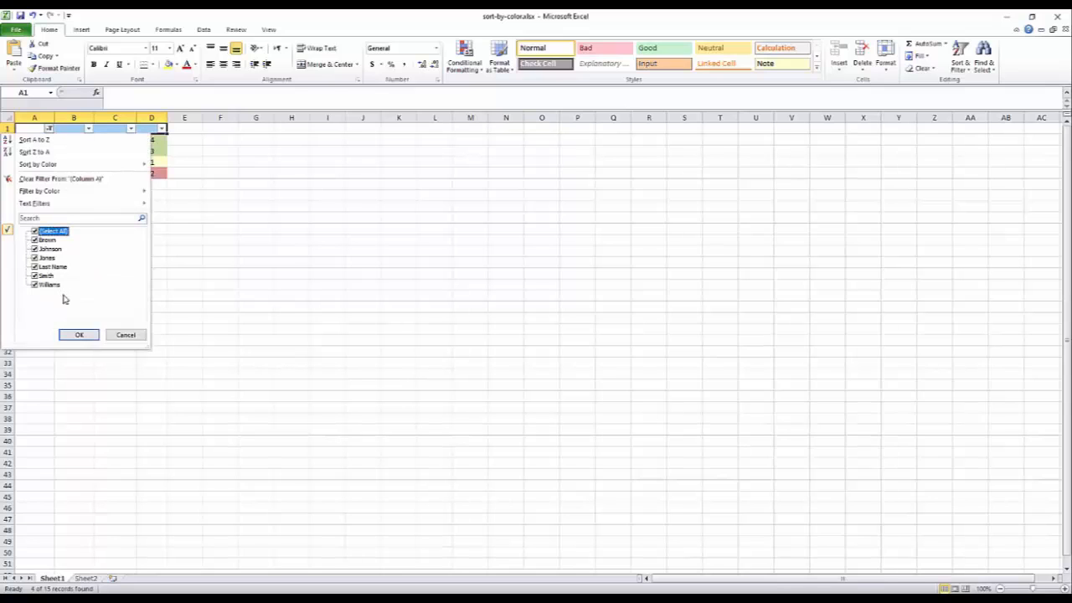
left_click(79, 335)
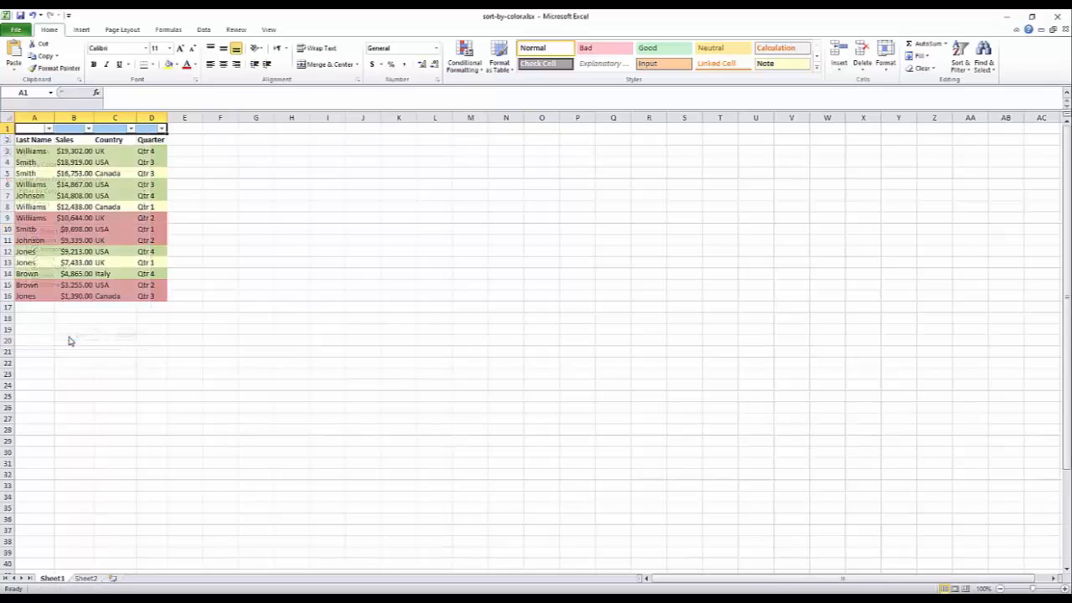
Filter the Last Name column by the green cell color.
left_click(89, 130)
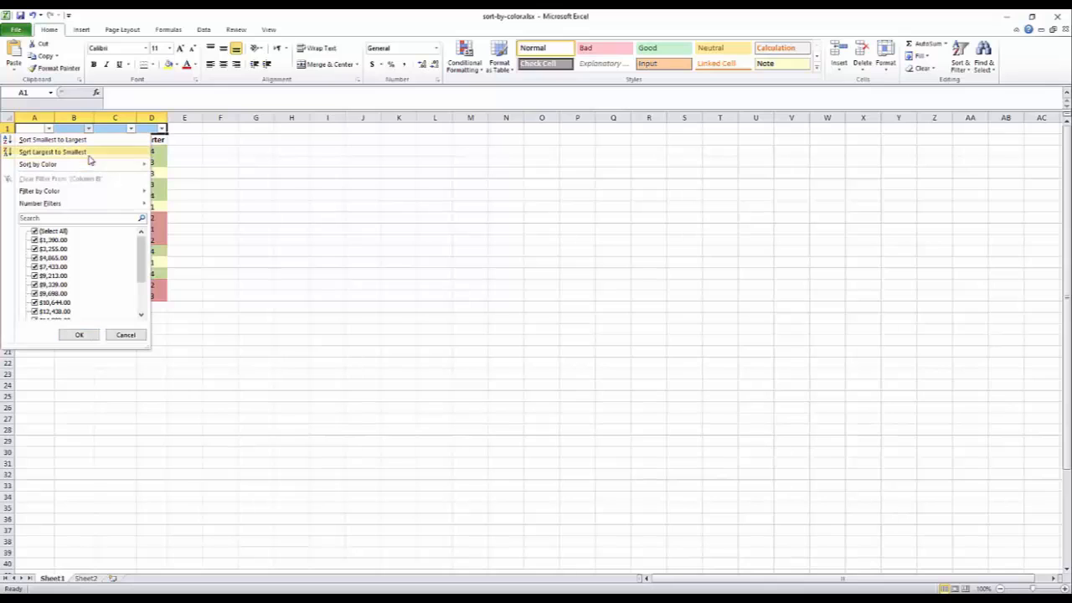
mouse_move(89, 192)
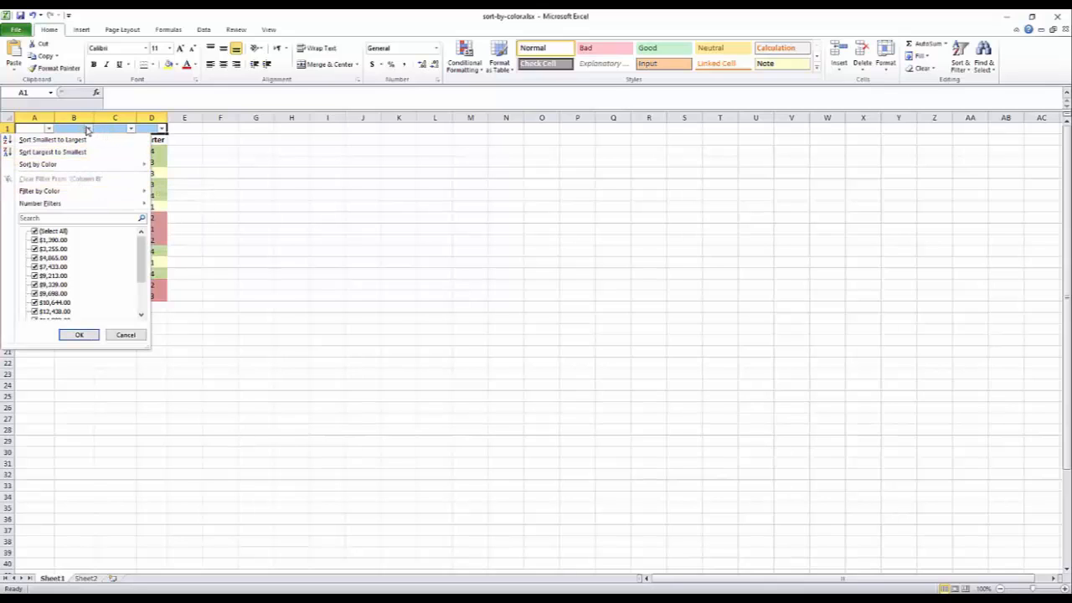
left_click(49, 131)
left_click(50, 131)
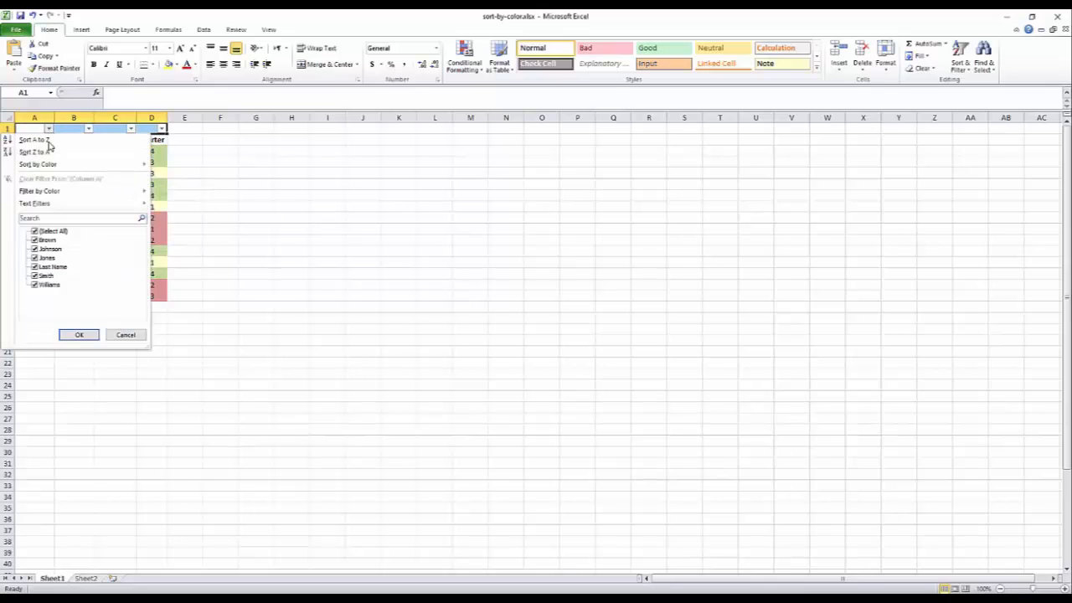
mouse_move(86, 194)
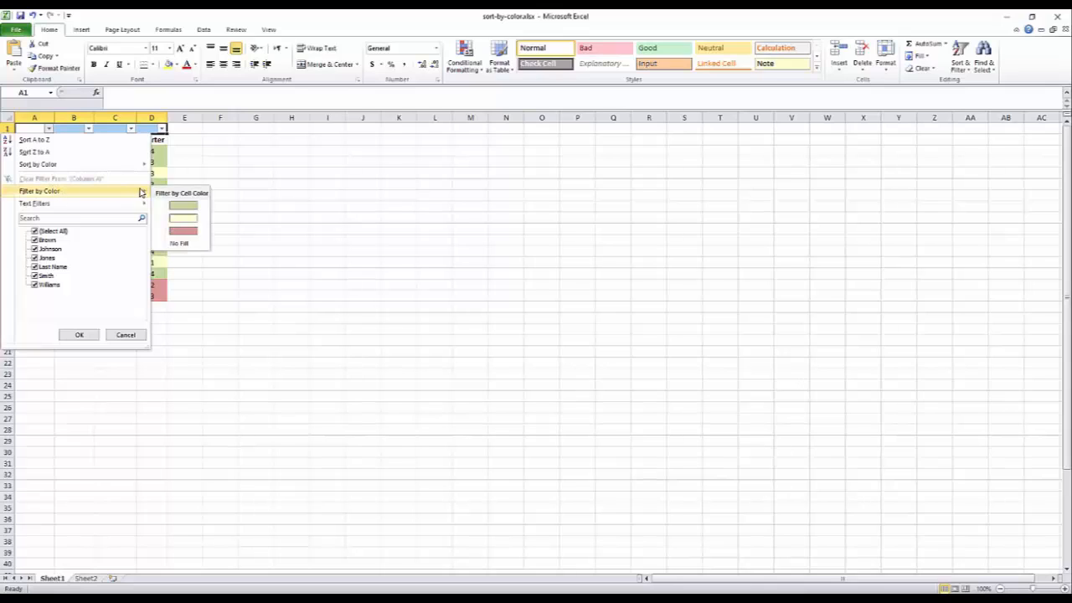
left_click(201, 206)
left_click(103, 206)
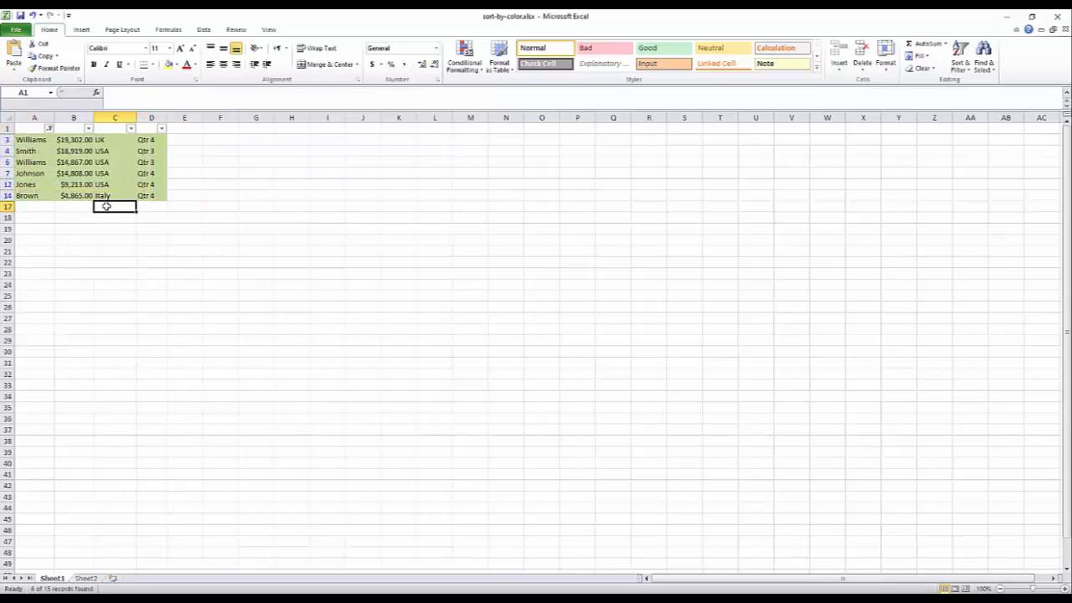
Clear the active filter so all sales rows show again.
left_click(31, 128)
left_click_drag(31, 128, 161, 199)
left_click(175, 198)
left_click(163, 200)
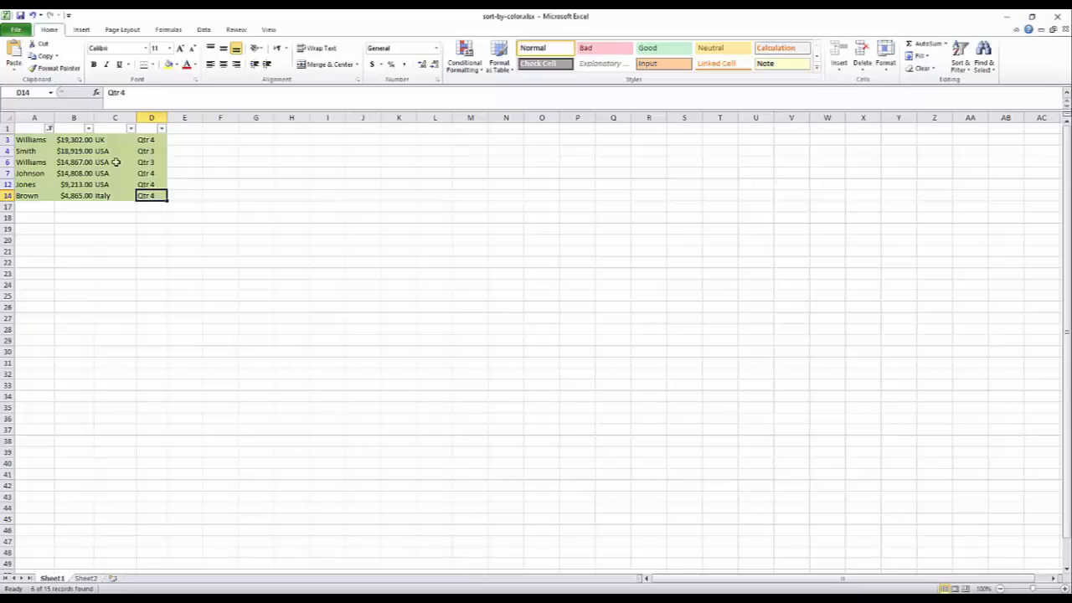
left_click(48, 128)
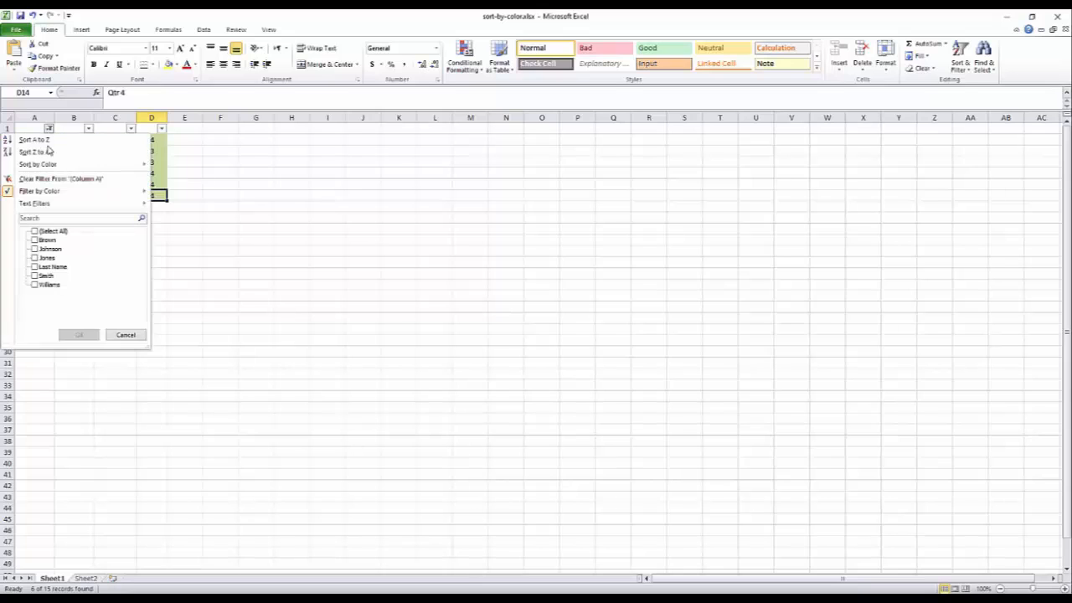
left_click(263, 172)
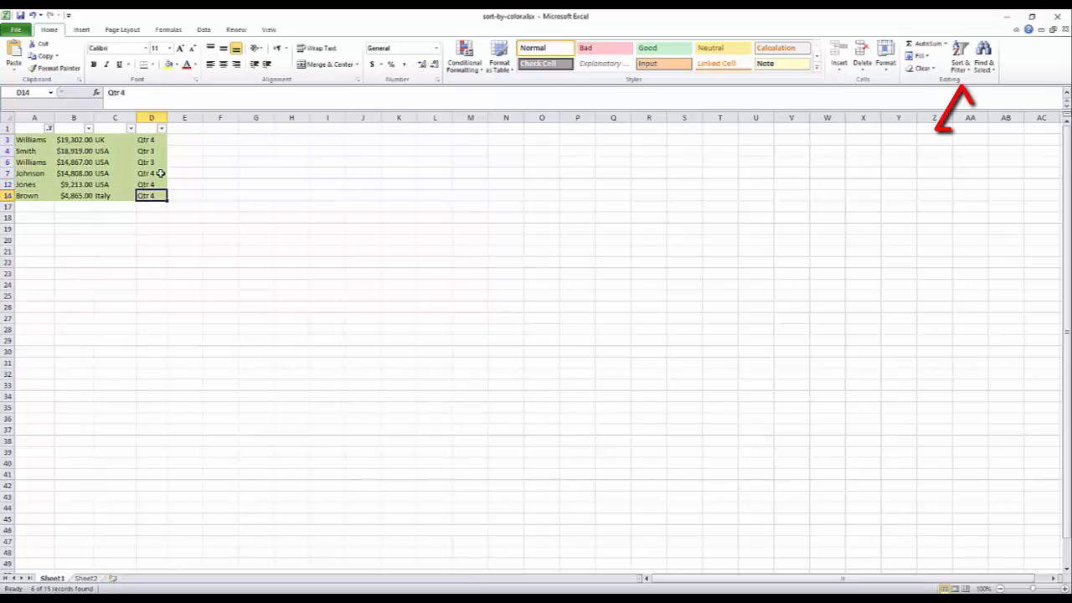
left_click(961, 61)
left_click(977, 133)
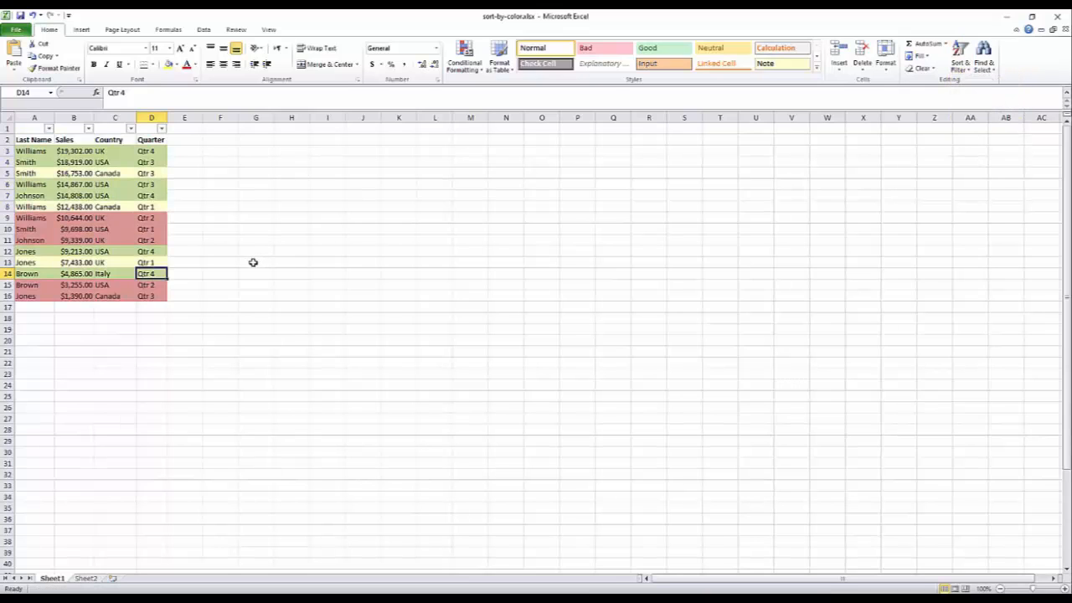
Filter the Sales column to show only above-average values.
left_click(89, 129)
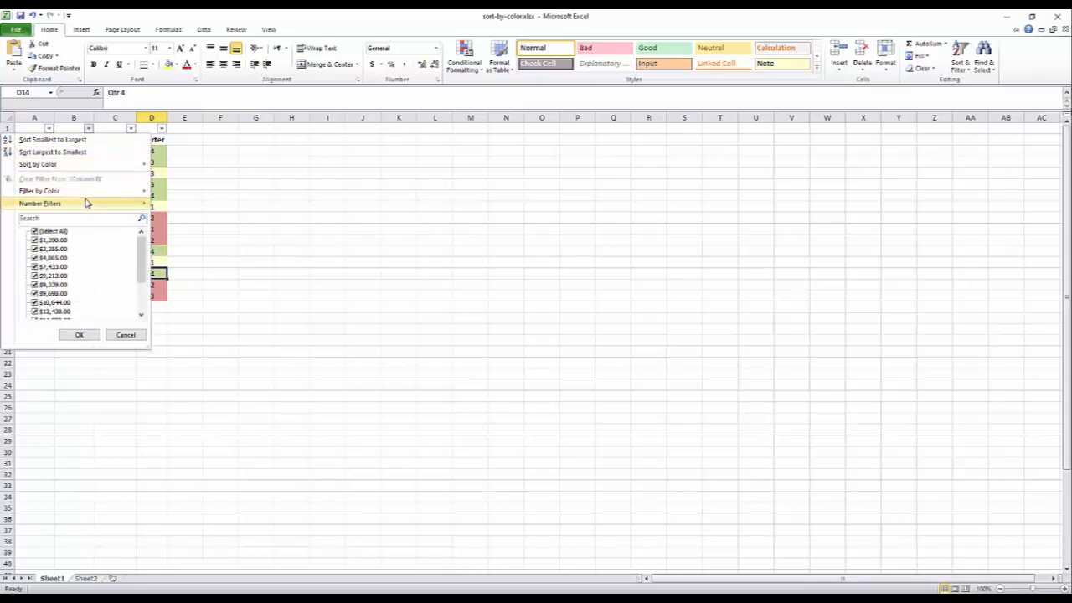
mouse_move(85, 193)
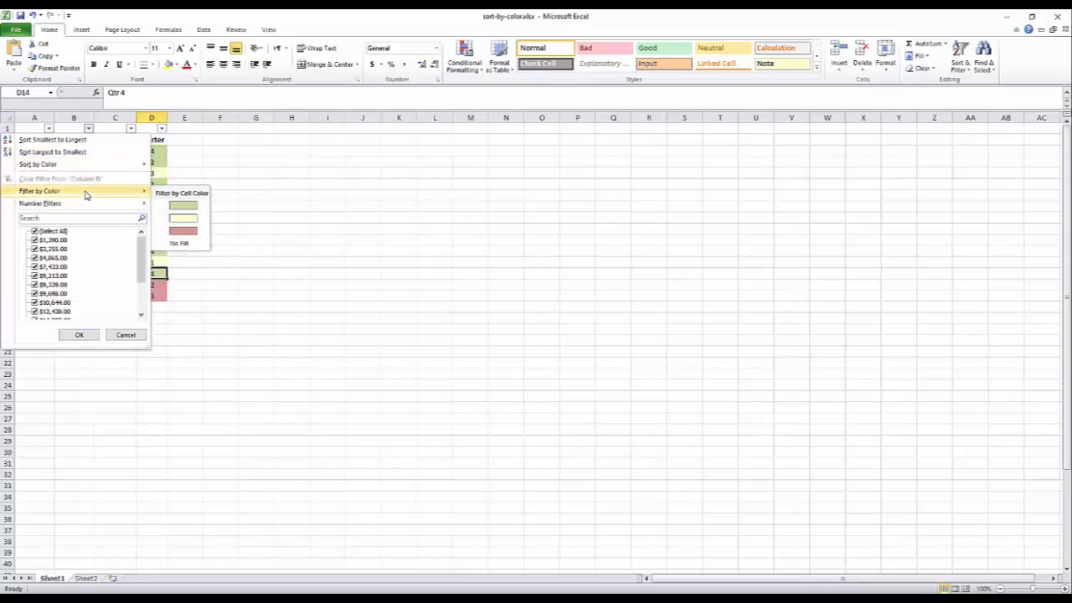
mouse_move(125, 207)
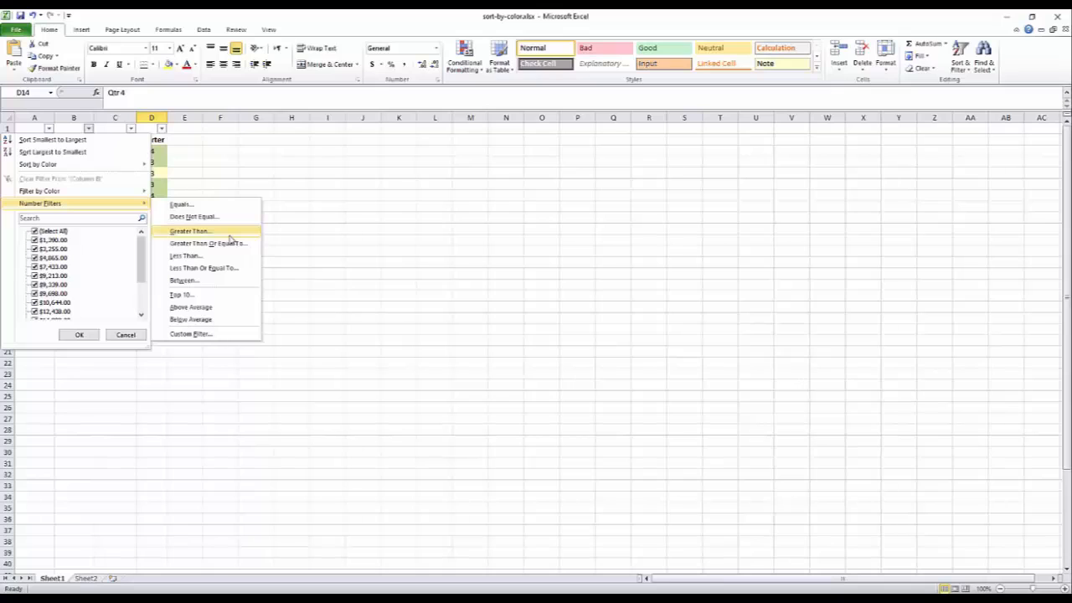
left_click(207, 309)
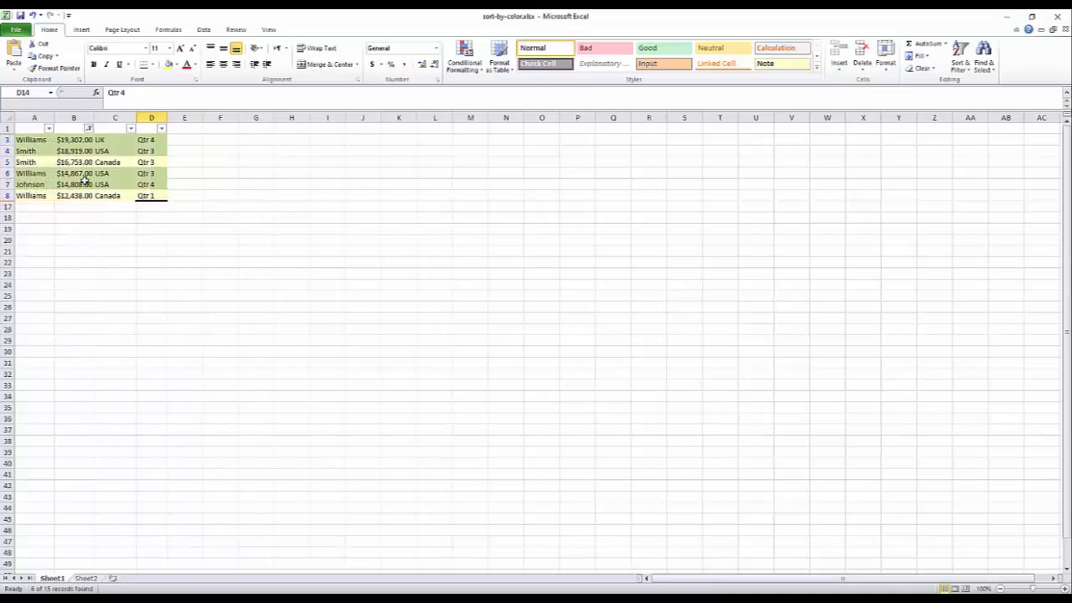